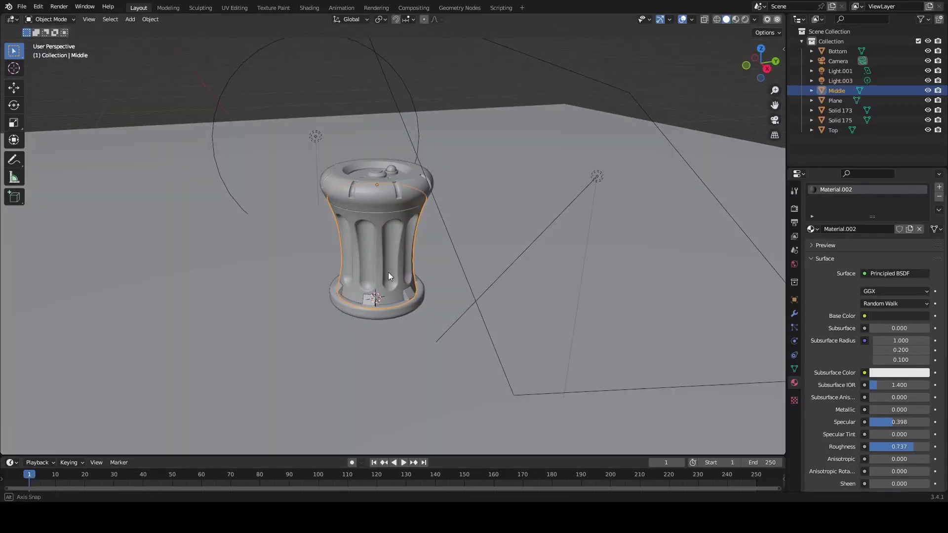
# - Examine the Middle body's mesh topology around the flutes in Edit Mode and check its modifier stack
pyautogui.press('Tab')
pyautogui.scroll(5, 419, 288)
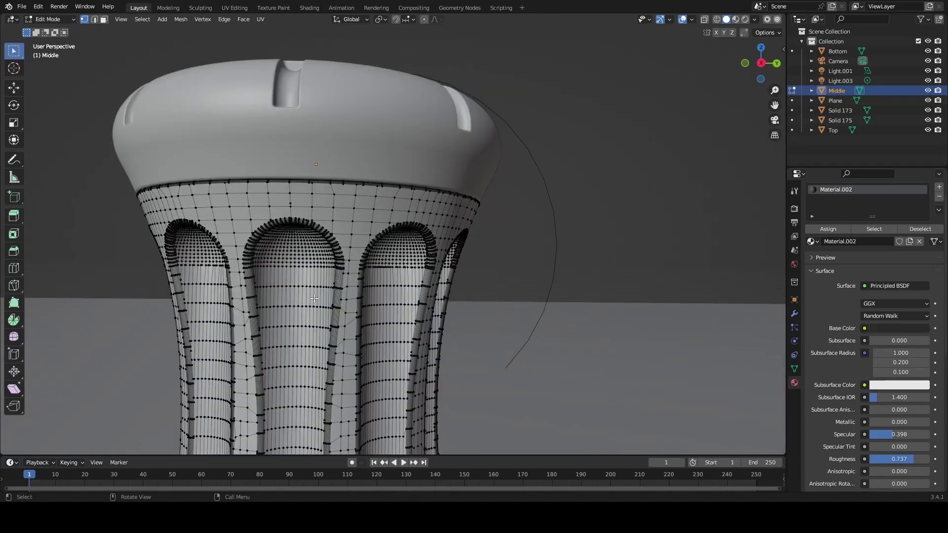
pyautogui.scroll(6, 314, 299)
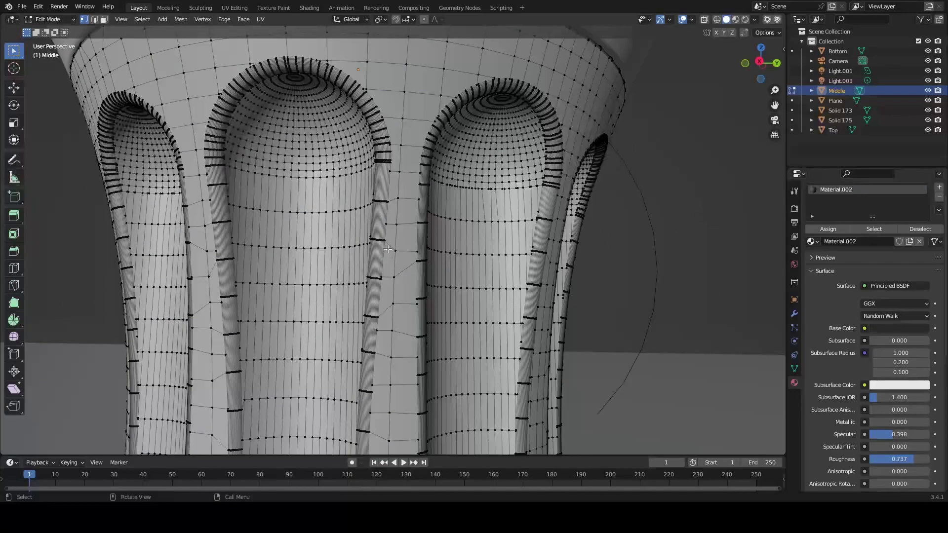
pyautogui.keyDown('shift'); pyautogui.moveTo(387, 249); pyautogui.dragTo(407, 261, button='middle'); pyautogui.keyUp('shift')
pyautogui.press('Tab')
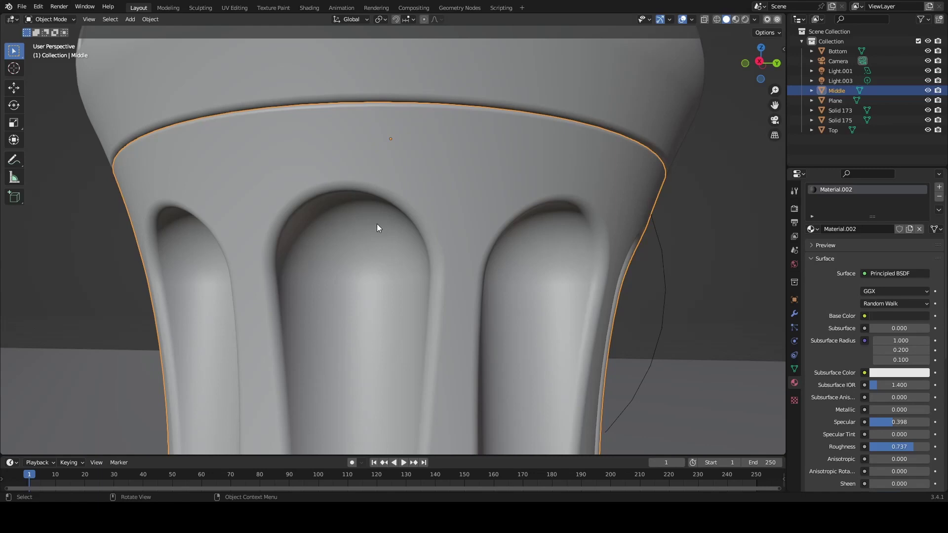
pyautogui.press('Tab')
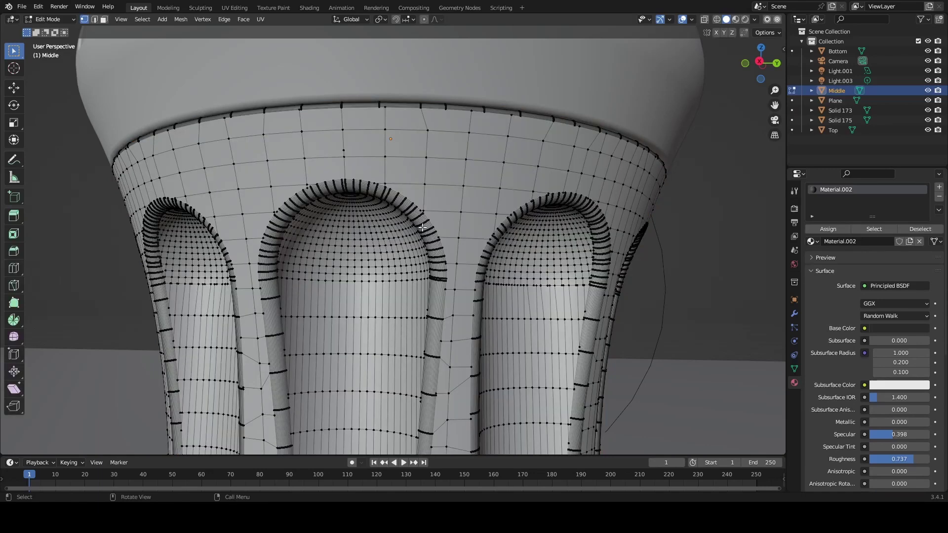
pyautogui.press('Tab')
pyautogui.click(794, 315)
pyautogui.click(839, 206)
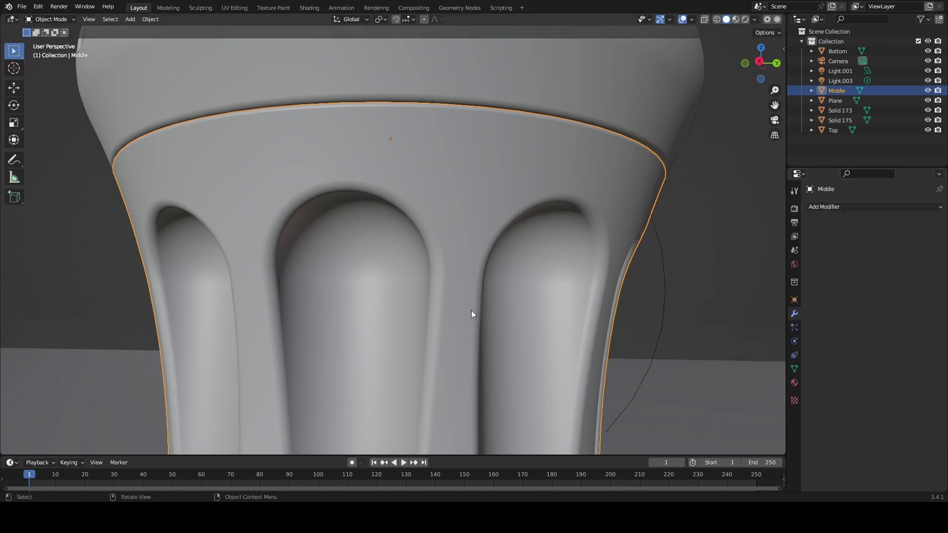
# - Isolate the Middle body in local view and place a duplicate of it behind the original
pyautogui.keyDown('ctrl'); pyautogui.moveTo(501, 249); pyautogui.dragTo(425, 330, button='middle'); pyautogui.keyUp('ctrl')
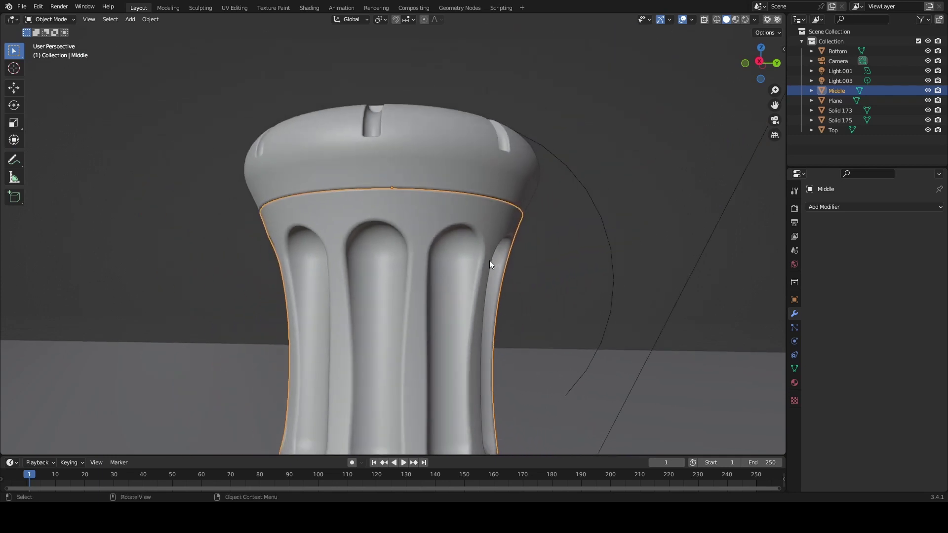
pyautogui.moveTo(490, 261); pyautogui.dragTo(478, 284, button='middle')
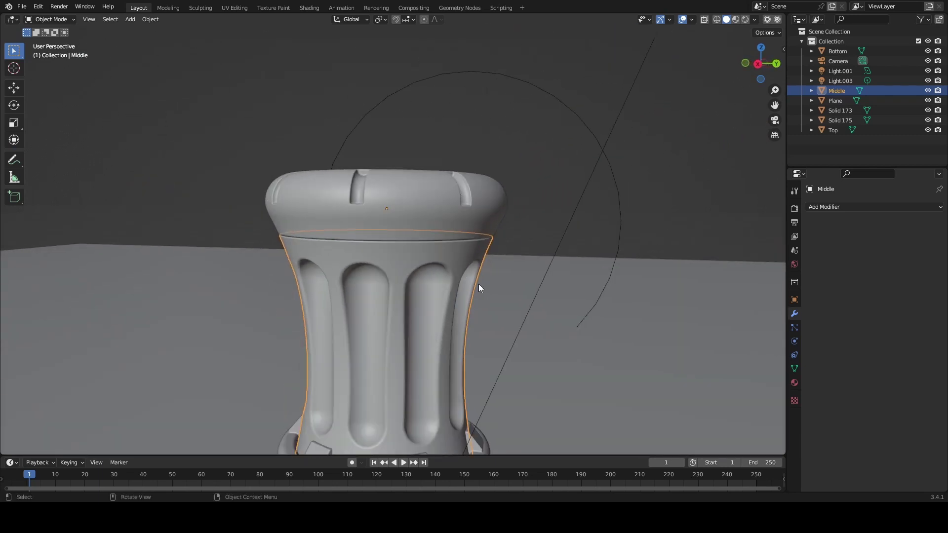
pyautogui.press('KP_Divide')
pyautogui.keyDown('ctrl'); pyautogui.moveTo(524, 228); pyautogui.dragTo(235, 134, button='middle'); pyautogui.keyUp('ctrl')
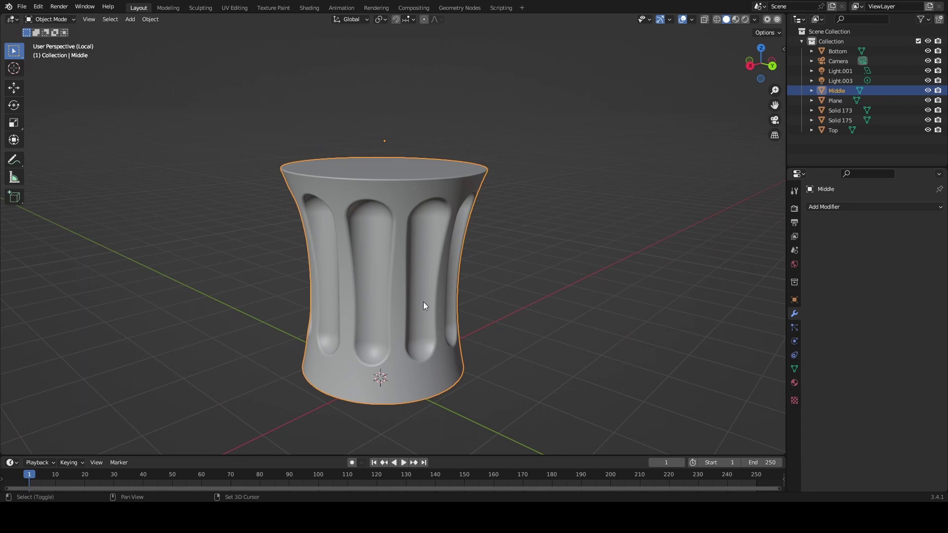
pyautogui.hotkey('shift', 'd')
pyautogui.click(205, 223)
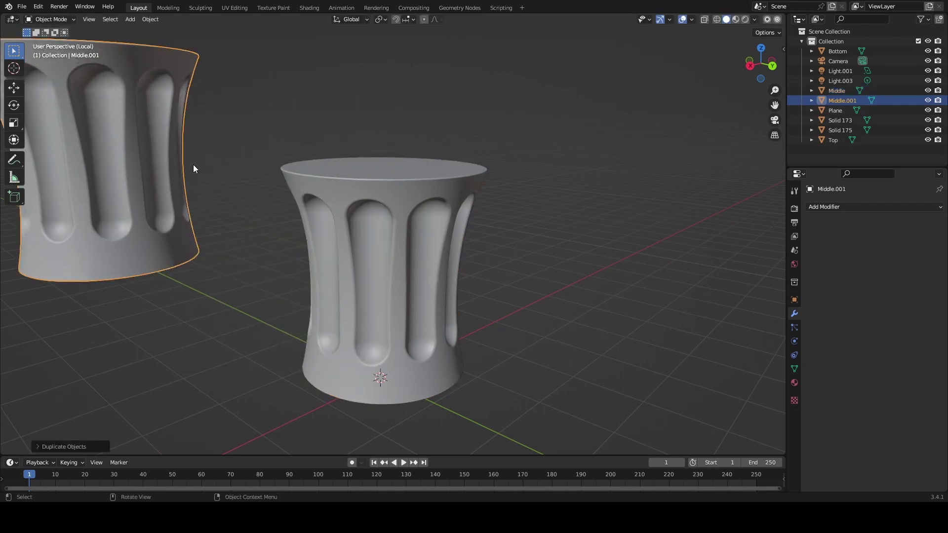
# - Sculpt the original Middle body with Draw brush strokes around its flutes and lower band, and return to Object Mode
pyautogui.click(428, 244)
pyautogui.click(75, 19)
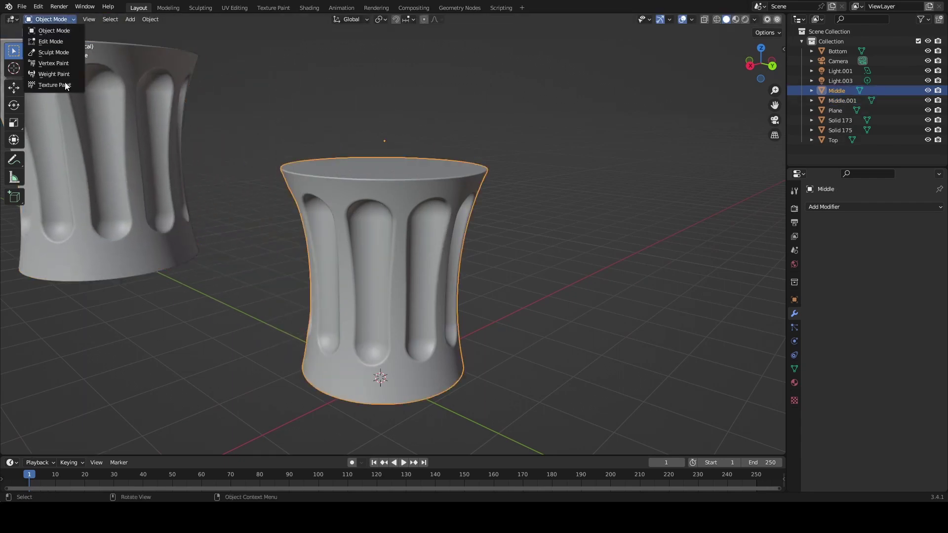
pyautogui.click(59, 55)
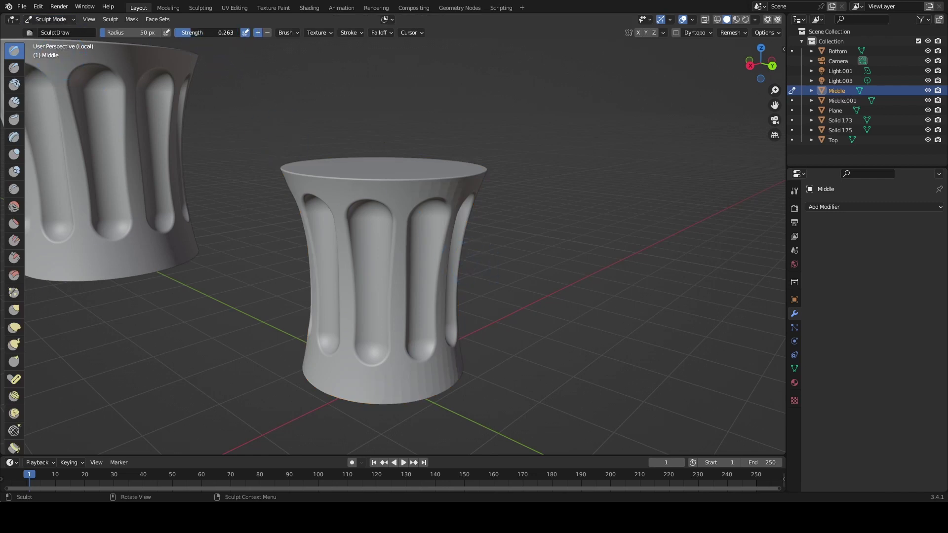
pyautogui.moveTo(392, 220); pyautogui.dragTo(398, 273)
pyautogui.moveTo(386, 367); pyautogui.dragTo(453, 222)
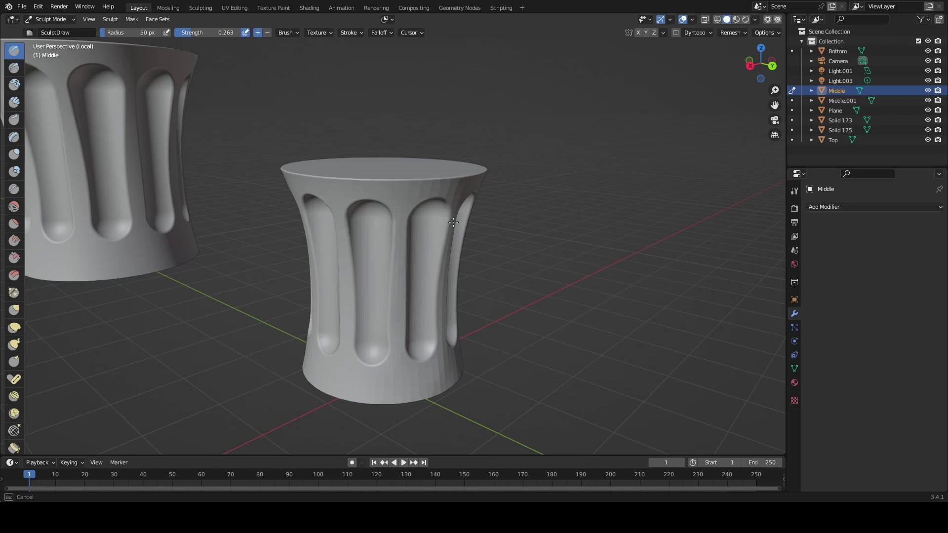
pyautogui.moveTo(427, 329); pyautogui.dragTo(294, 296, button='middle')
pyautogui.moveTo(407, 270)
pyautogui.mouseDown()
pyautogui.moveTo(406, 297)
pyautogui.moveTo(439, 277)
pyautogui.mouseUp()
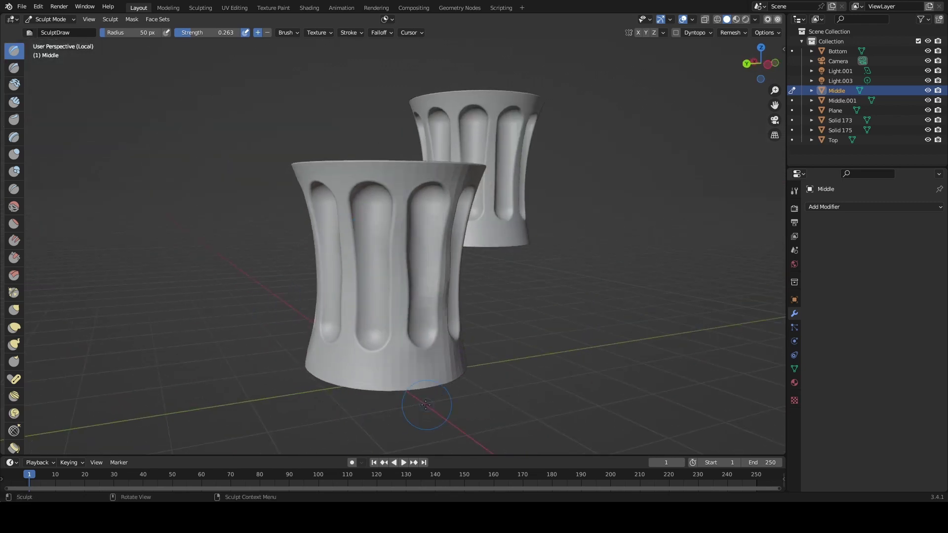
pyautogui.moveTo(361, 387); pyautogui.dragTo(413, 403, button='middle')
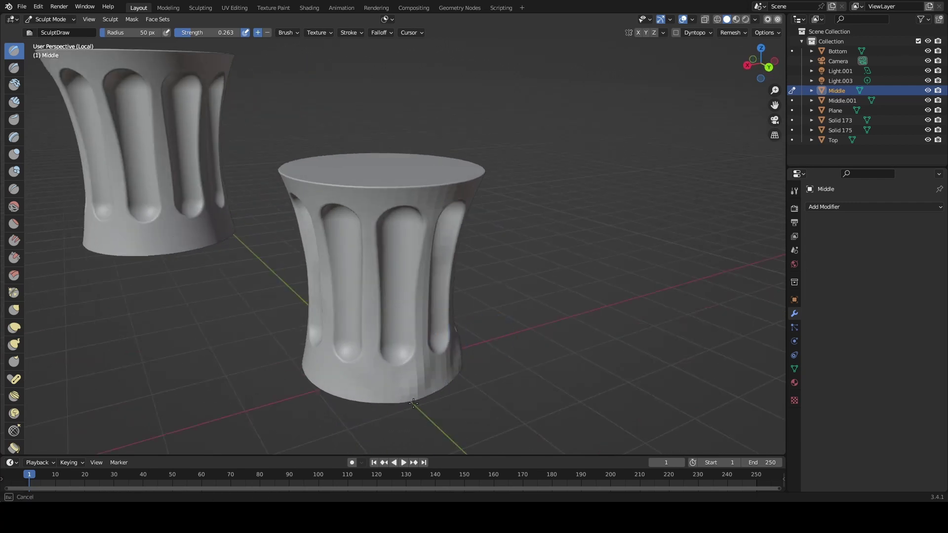
pyautogui.moveTo(330, 387); pyautogui.dragTo(338, 368, button='middle')
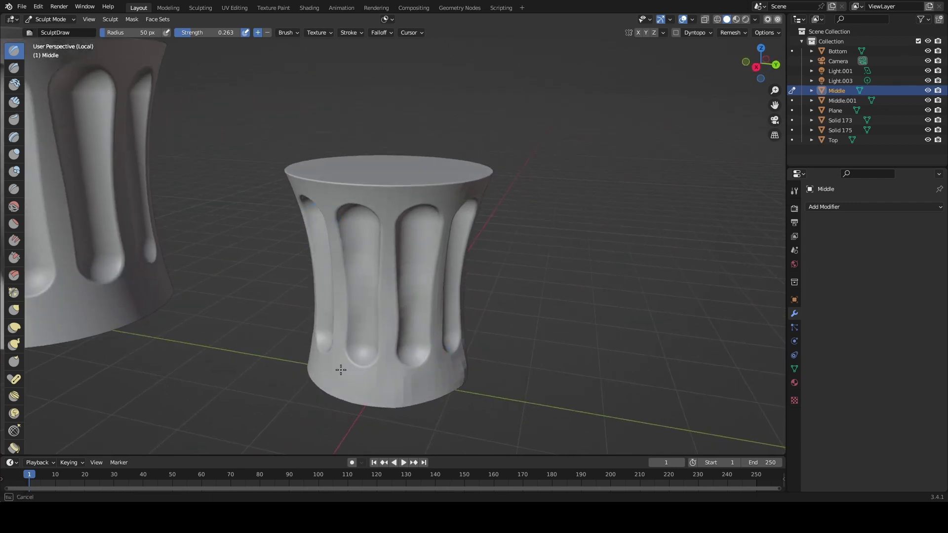
pyautogui.moveTo(352, 331); pyautogui.dragTo(349, 279, button='middle')
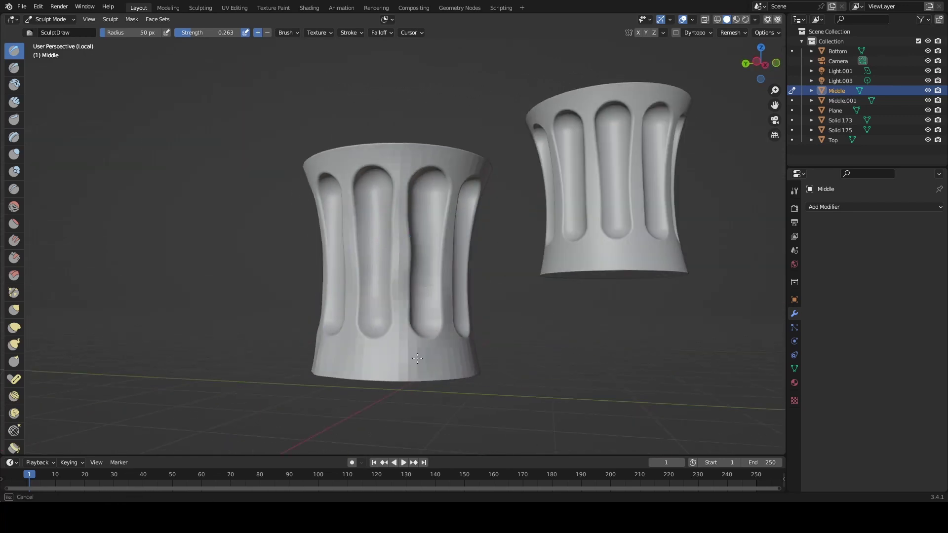
pyautogui.moveTo(459, 370); pyautogui.dragTo(174, 99, button='middle')
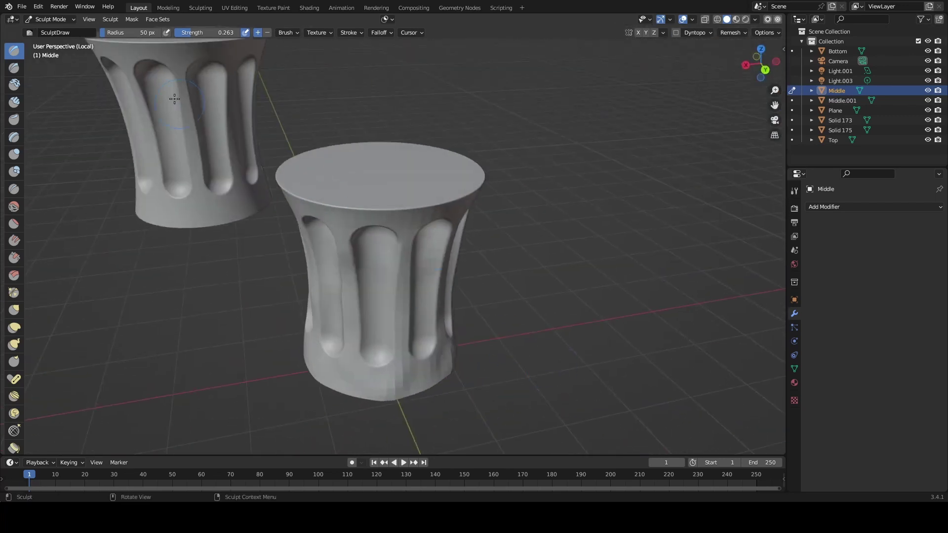
pyautogui.click(74, 20)
pyautogui.click(71, 30)
# - Inspect the shading of the sculpted body up close along the flutes and the lower band
pyautogui.moveTo(371, 301); pyautogui.dragTo(365, 268, button='middle')
pyautogui.scroll(8, 428, 349)
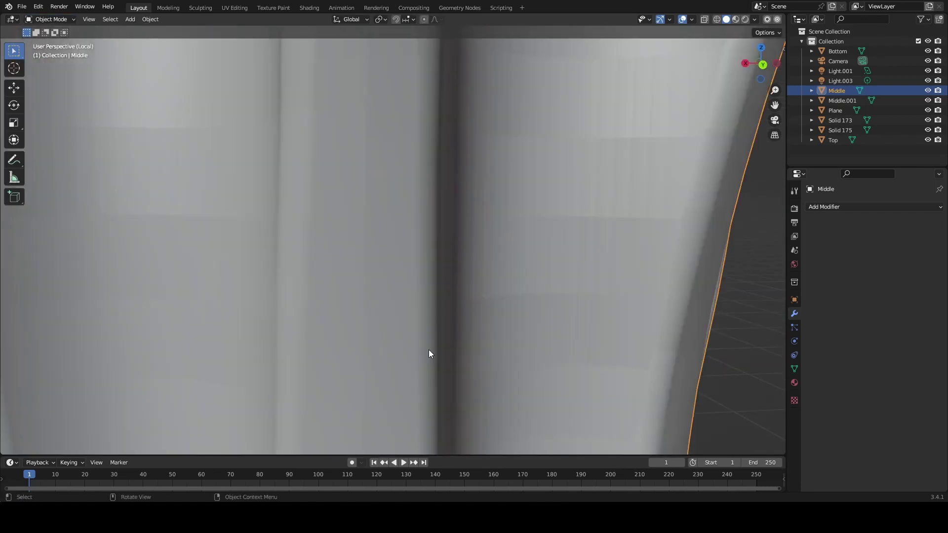
pyautogui.scroll(-8, 428, 349)
pyautogui.scroll(8, 422, 334)
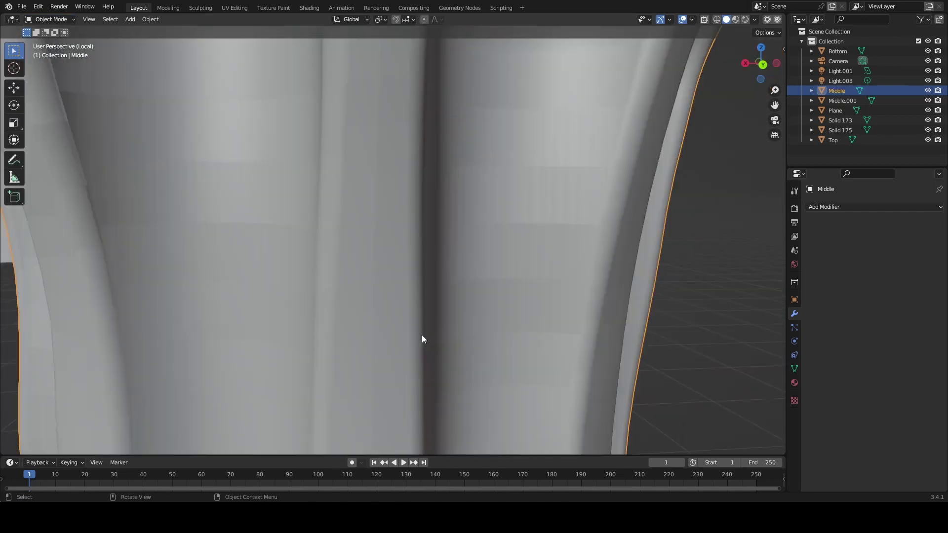
pyautogui.scroll(-6, 421, 335)
pyautogui.moveTo(398, 299); pyautogui.dragTo(416, 163, button='middle')
pyautogui.scroll(4, 461, 343)
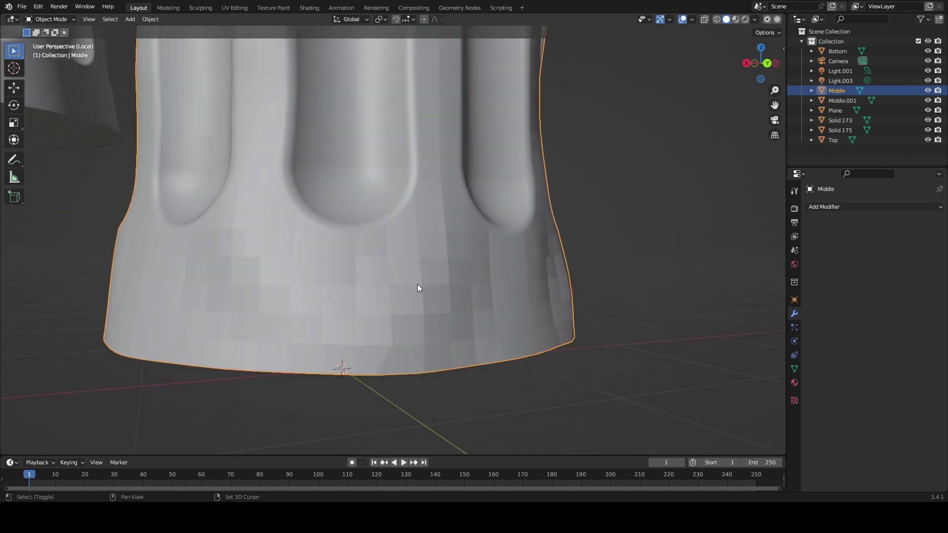
pyautogui.scroll(15, 416, 283)
pyautogui.scroll(-12, 428, 314)
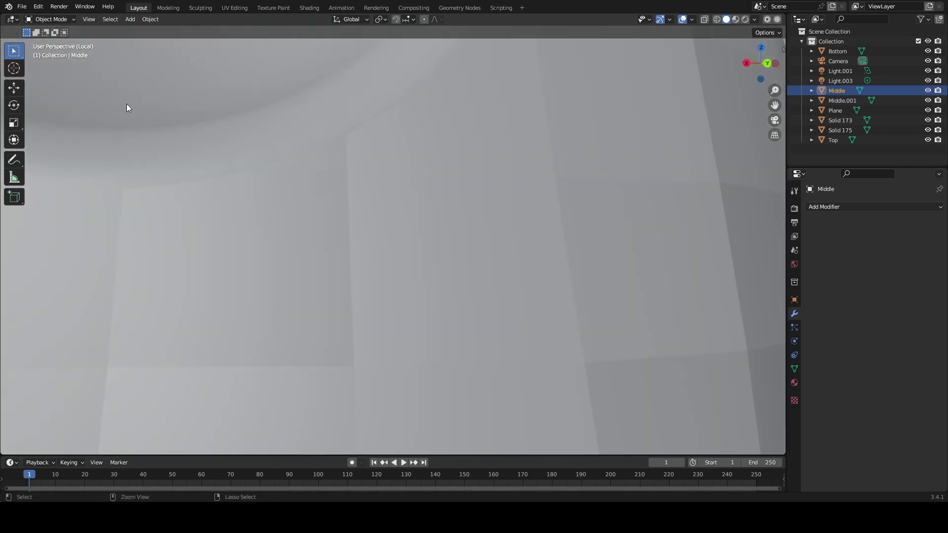
pyautogui.keyDown('ctrl'); pyautogui.moveTo(663, 282); pyautogui.dragTo(275, 452, button='middle'); pyautogui.keyUp('ctrl')
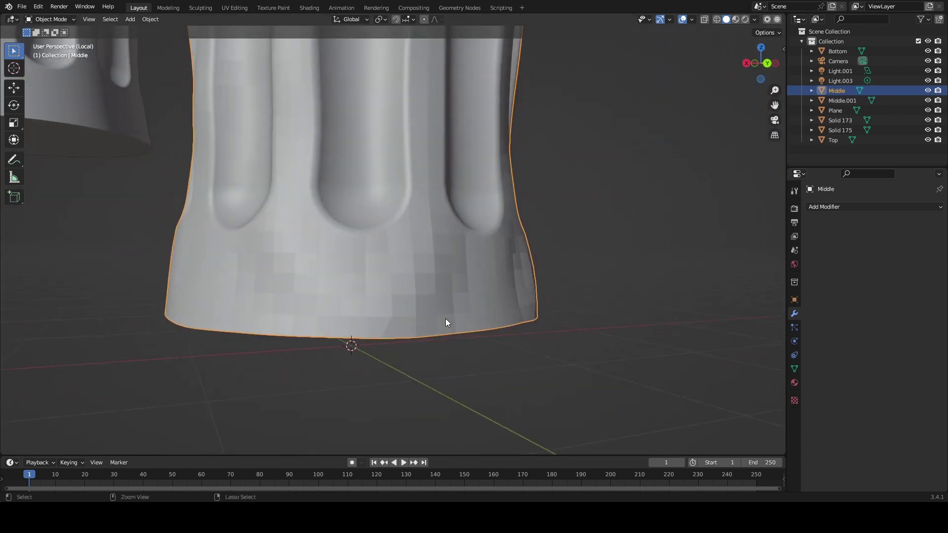
pyautogui.keyDown('ctrl'); pyautogui.moveTo(426, 286); pyautogui.dragTo(486, 256, button='middle'); pyautogui.keyUp('ctrl')
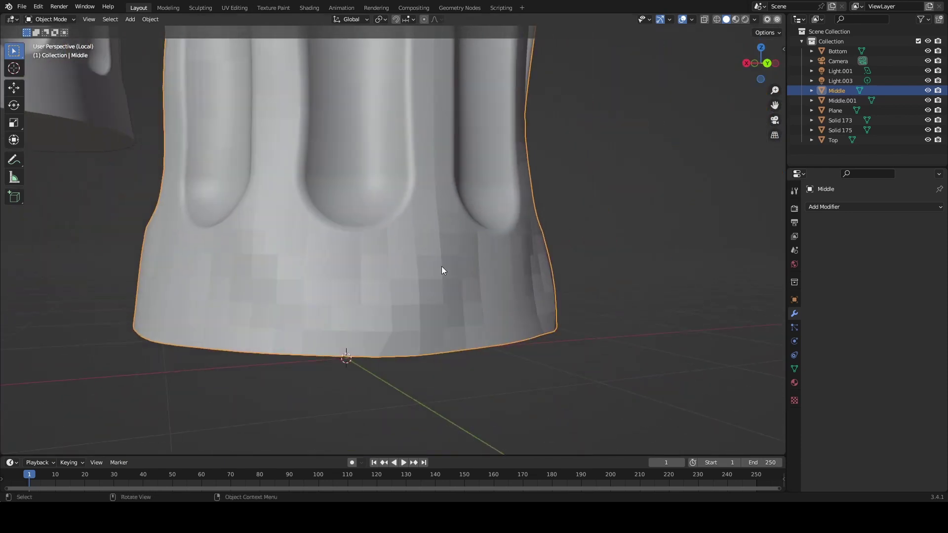
pyautogui.moveTo(510, 156); pyautogui.dragTo(438, 252, button='middle')
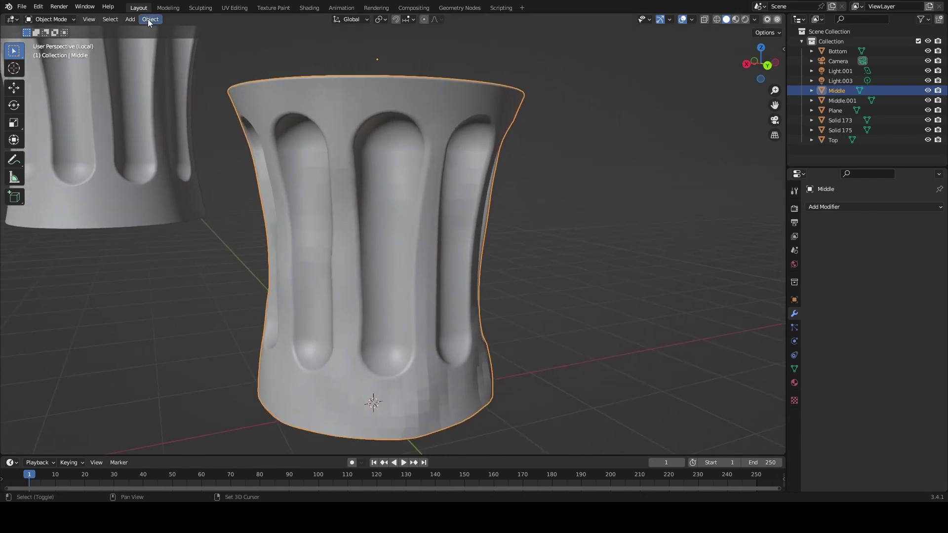
# - Apply Shade Smooth to the sculpted Middle body and check the flutes and upper rim
pyautogui.click(150, 19)
pyautogui.click(175, 238)
pyautogui.moveTo(184, 241); pyautogui.dragTo(264, 249, button='middle')
pyautogui.scroll(4, 279, 208)
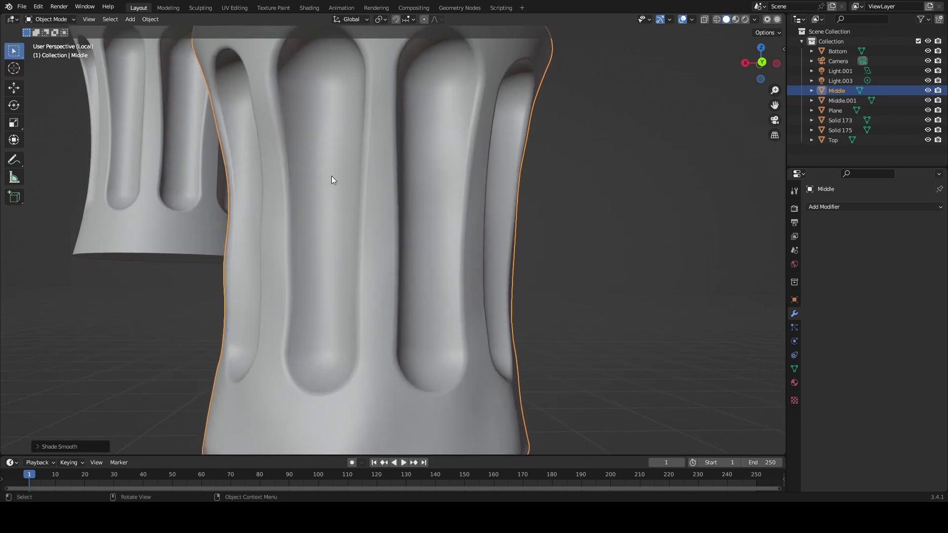
pyautogui.keyDown('shift'); pyautogui.moveTo(331, 176); pyautogui.dragTo(352, 269, button='middle'); pyautogui.keyUp('shift')
pyautogui.scroll(2, 352, 269)
# - Try an Edge Split modifier on the sculpted Middle body, inspect the flute edges, and remove the modifier
pyautogui.click(853, 208)
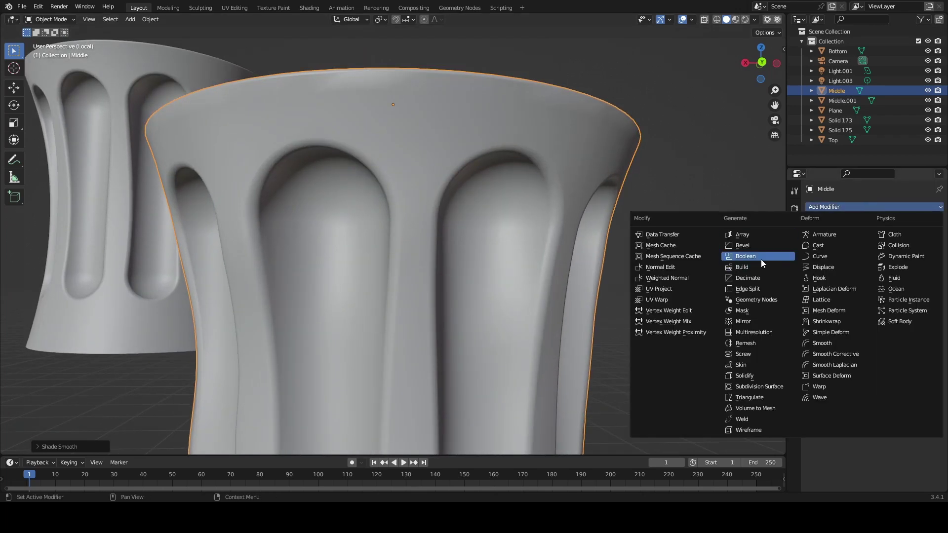
pyautogui.click(748, 289)
pyautogui.moveTo(525, 306); pyautogui.dragTo(355, 153, button='middle')
pyautogui.moveTo(342, 114); pyautogui.dragTo(358, 141, button='middle')
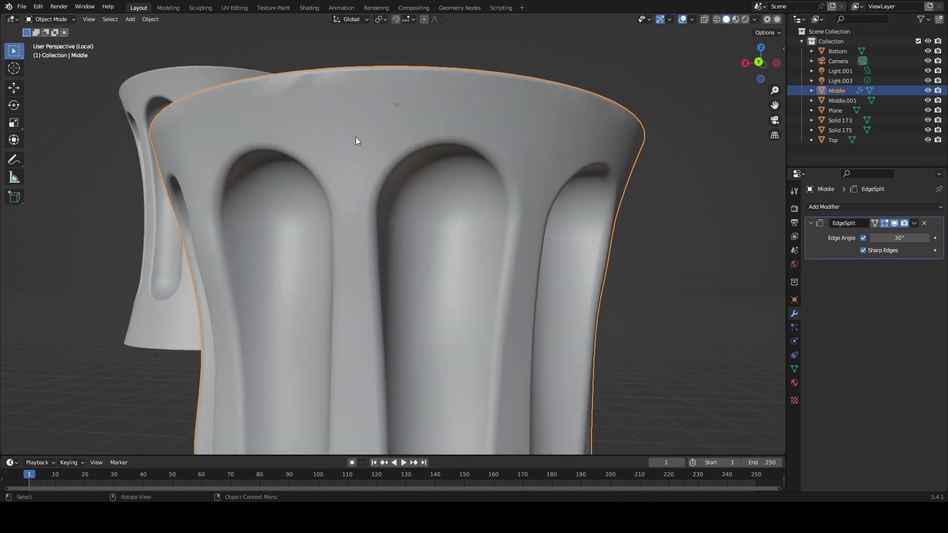
pyautogui.keyDown('ctrl'); pyautogui.moveTo(421, 244); pyautogui.dragTo(538, 186, button='middle'); pyautogui.keyUp('ctrl')
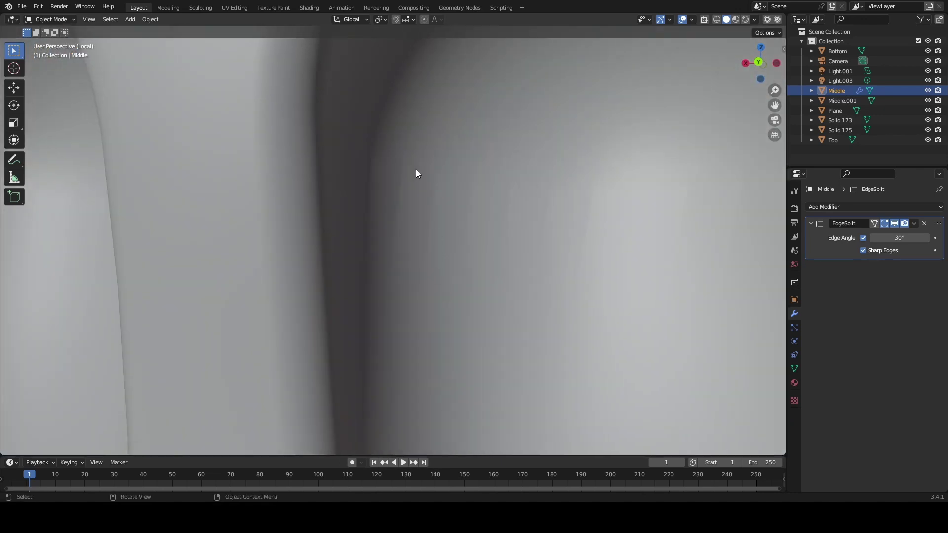
pyautogui.keyDown('ctrl'); pyautogui.moveTo(558, 221); pyautogui.dragTo(420, 127, button='middle'); pyautogui.keyUp('ctrl')
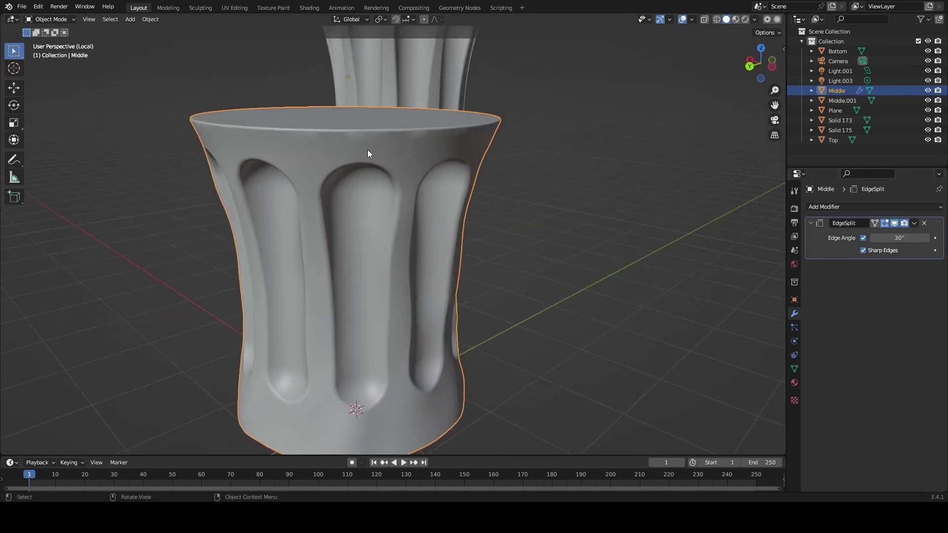
pyautogui.moveTo(367, 154); pyautogui.dragTo(353, 133, button='middle')
pyautogui.click(923, 223)
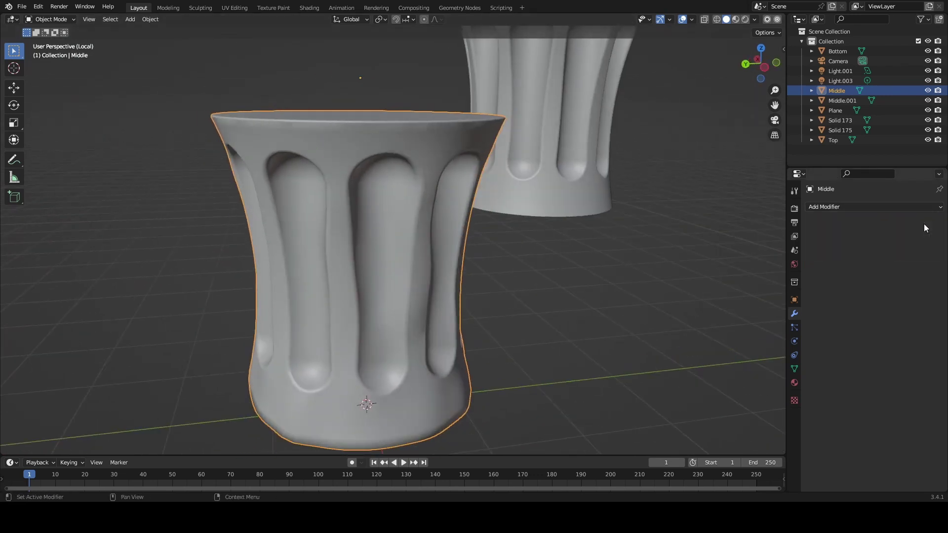
# - Apply Shade Auto Smooth to the sculpted Middle body and check its shading from another side
pyautogui.moveTo(518, 232); pyautogui.dragTo(455, 234, button='middle')
pyautogui.click(161, 23)
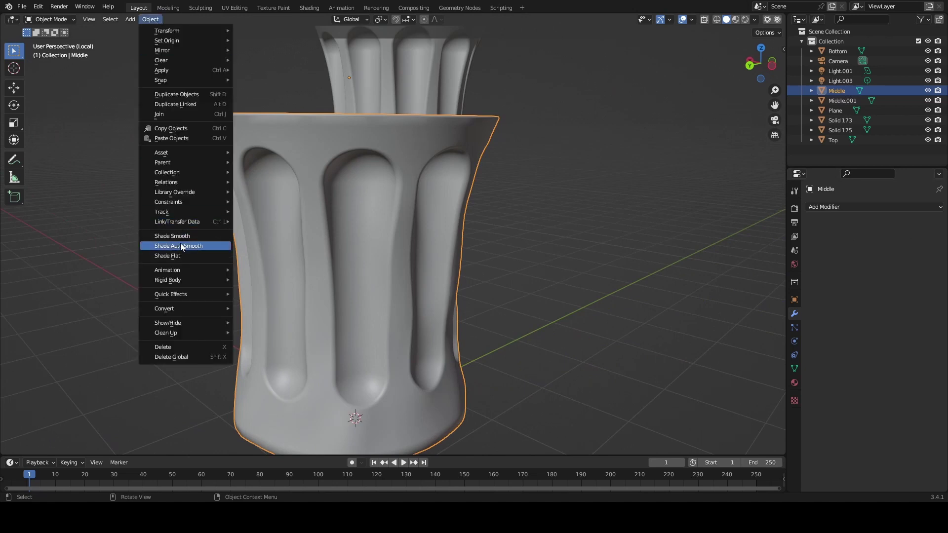
pyautogui.click(180, 242)
pyautogui.moveTo(259, 224); pyautogui.dragTo(533, 233, button='middle')
# - Add a Weighted Normal modifier followed by an Edge Split modifier to the sculpted Middle body
pyautogui.click(867, 207)
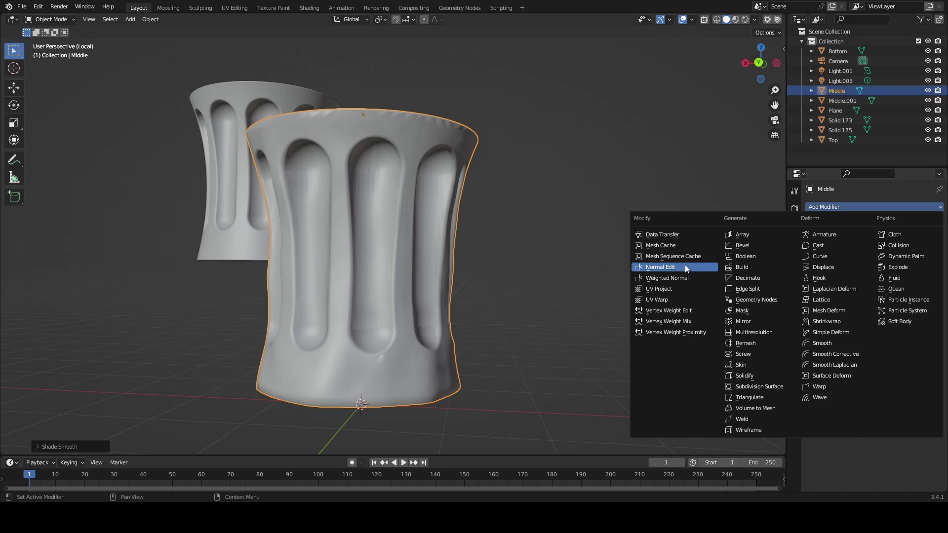
pyautogui.click(670, 279)
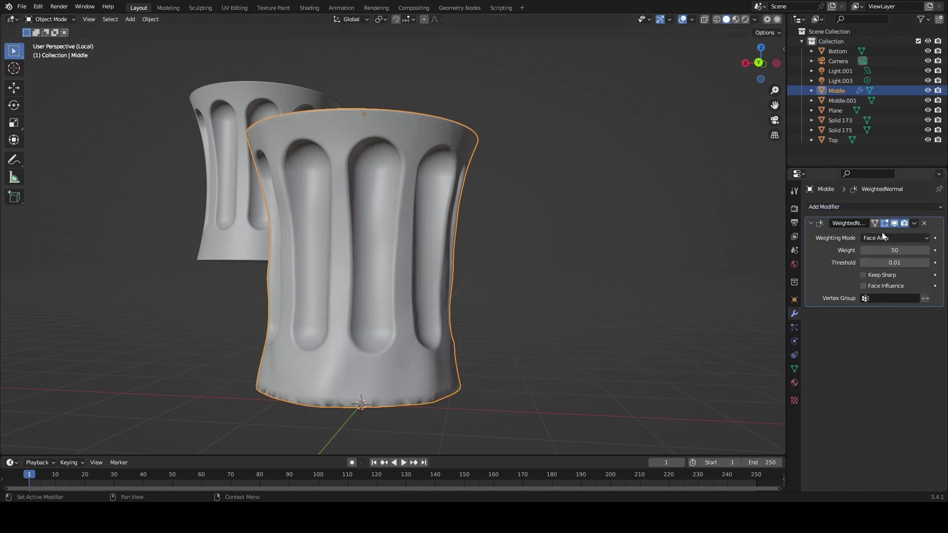
pyautogui.moveTo(496, 212); pyautogui.dragTo(723, 215, button='middle')
pyautogui.click(845, 207)
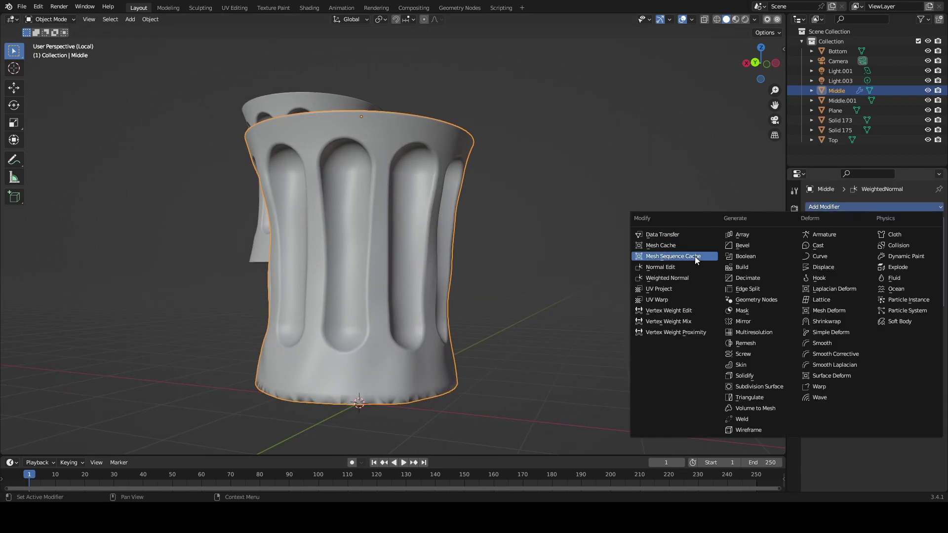
pyautogui.click(748, 289)
pyautogui.scroll(3, 487, 224)
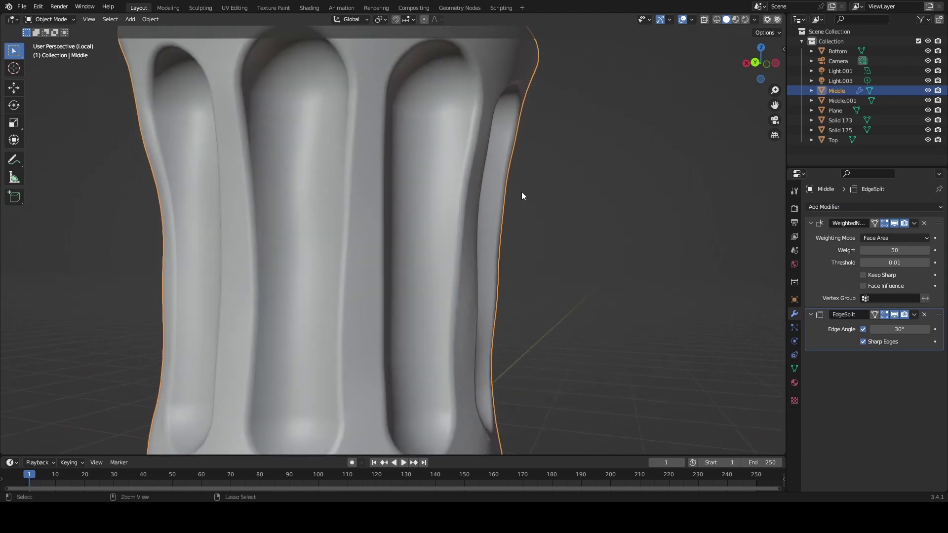
# - Move the Edge Split modifier above Weighted Normal on the Middle body and inspect the flutes and upper rim
pyautogui.keyDown('shift'); pyautogui.moveTo(521, 192); pyautogui.dragTo(480, 246, button='middle'); pyautogui.keyUp('shift')
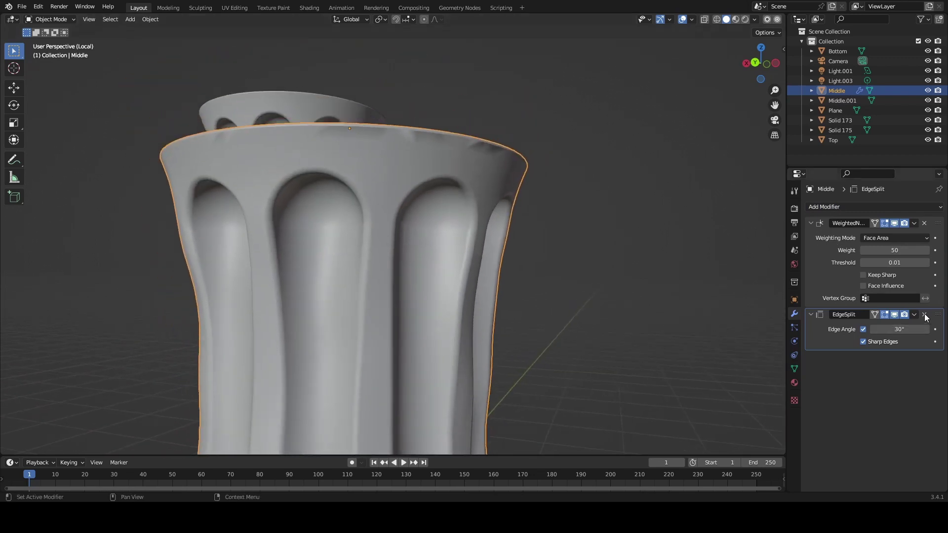
pyautogui.moveTo(941, 316); pyautogui.dragTo(940, 223)
pyautogui.moveTo(629, 238); pyautogui.dragTo(384, 277, button='middle')
pyautogui.scroll(3, 364, 249)
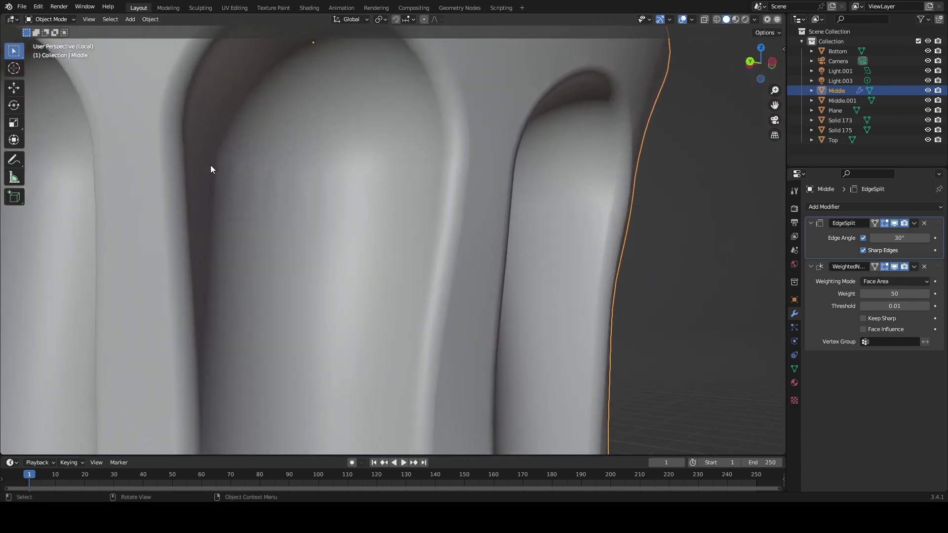
pyautogui.scroll(-5, 321, 226)
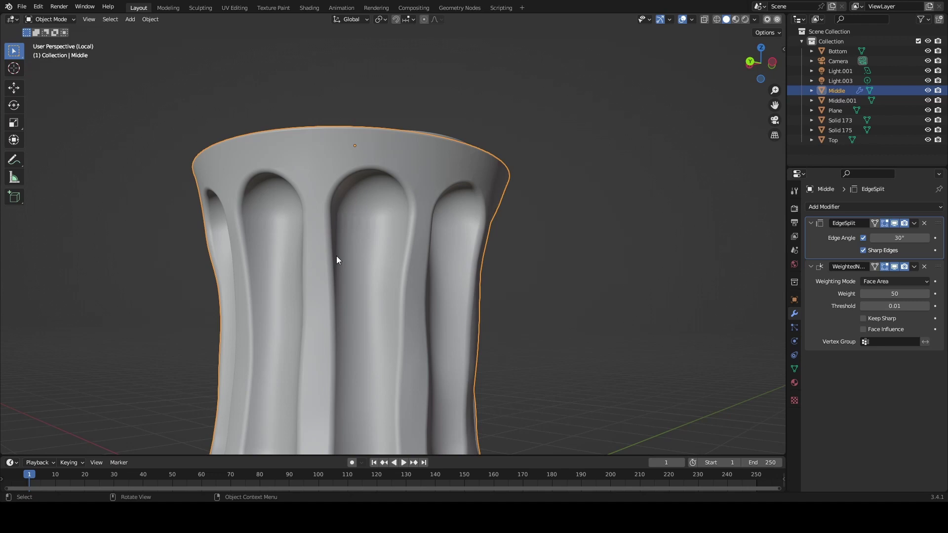
pyautogui.scroll(-4, 310, 292)
pyautogui.moveTo(310, 293); pyautogui.dragTo(337, 246, button='middle')
pyautogui.scroll(2, 400, 283)
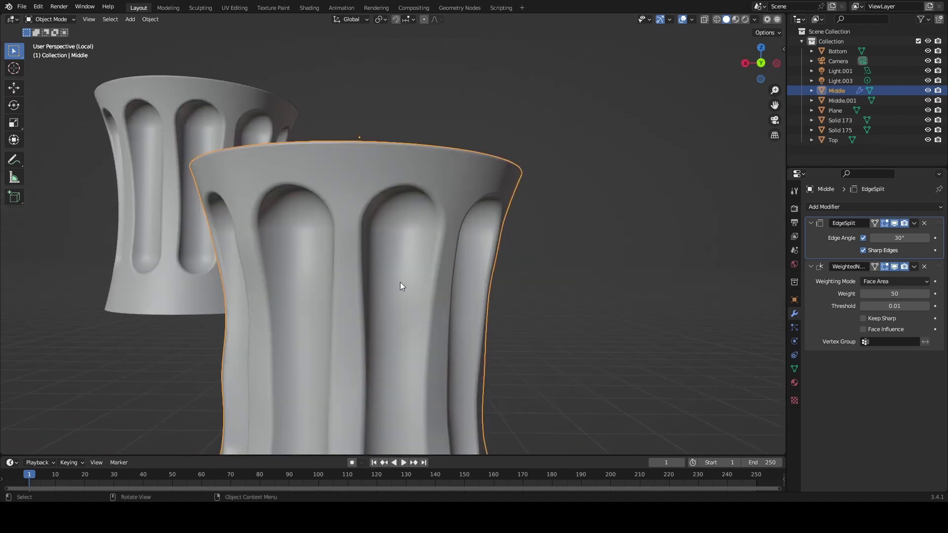
# - Remove both the Edge Split and Weighted Normal modifiers from the sculpted Middle body
pyautogui.click(924, 224)
pyautogui.click(924, 224)
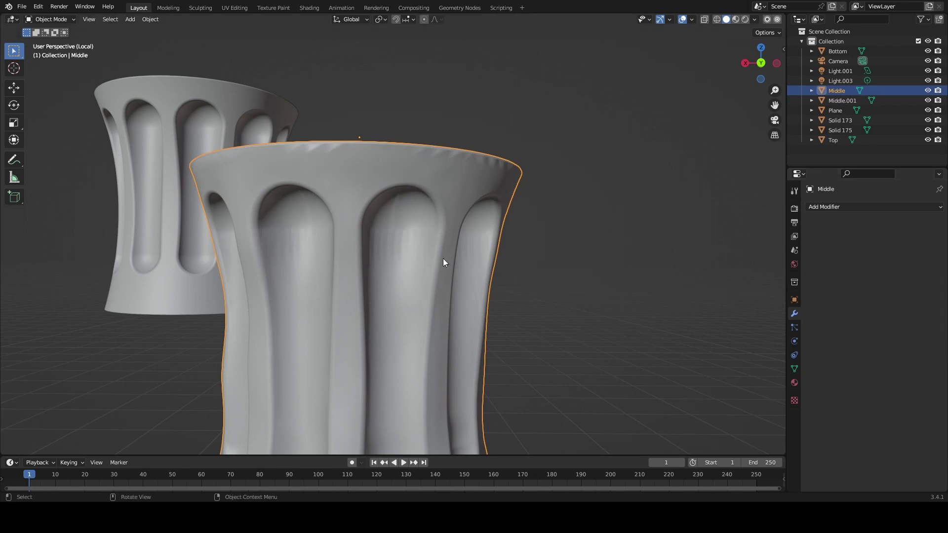
pyautogui.moveTo(442, 259); pyautogui.dragTo(535, 207, button='middle')
pyautogui.scroll(1, 473, 224)
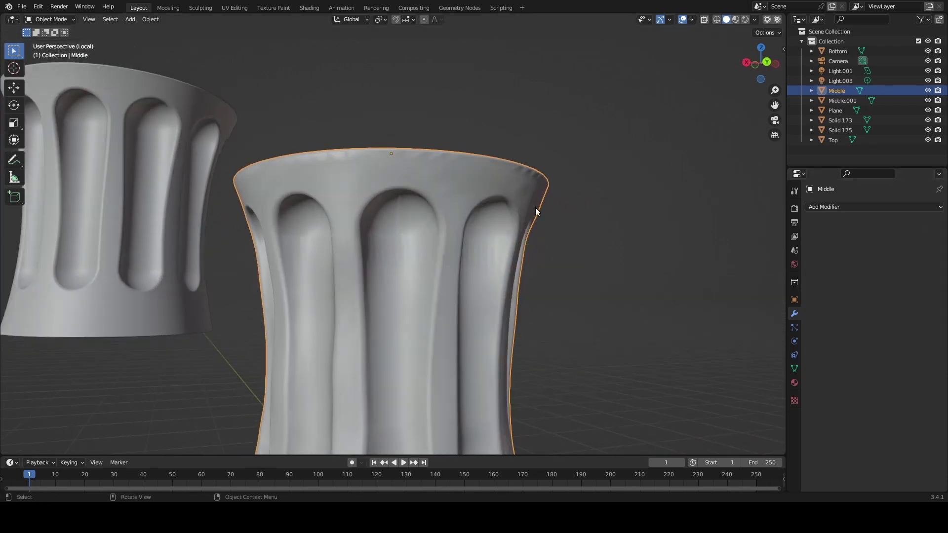
# - Add a Data Transfer modifier to Middle, transferring Face Corner custom normals with Topology mapping from source Middle.001
pyautogui.click(833, 208)
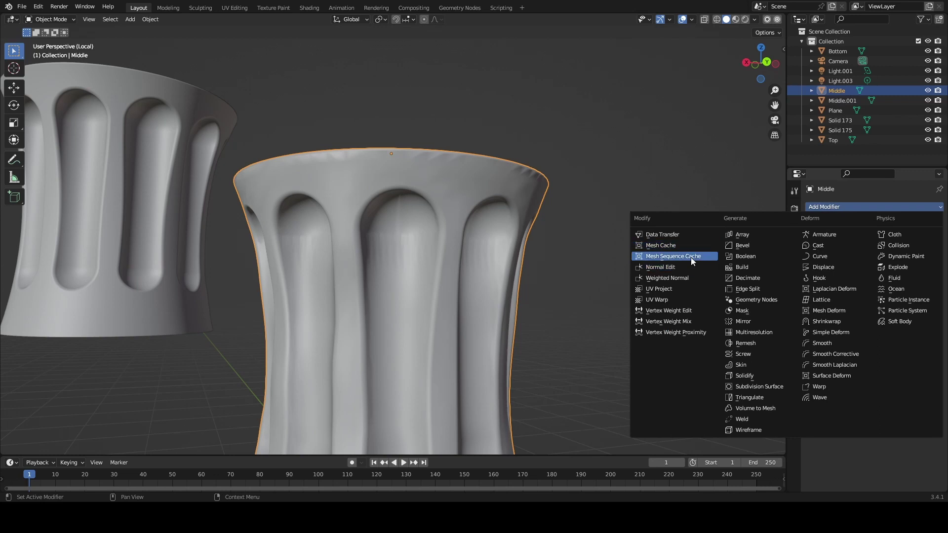
pyautogui.click(685, 234)
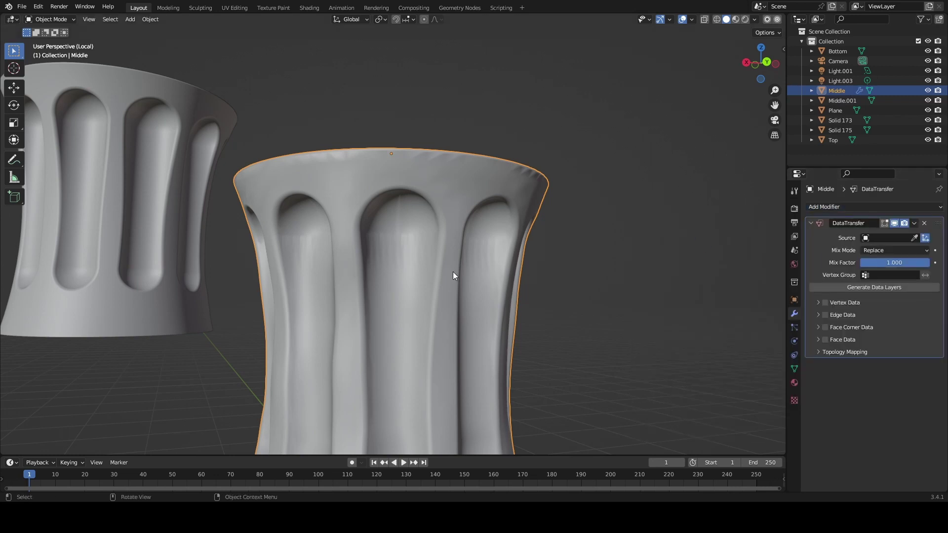
pyautogui.click(818, 328)
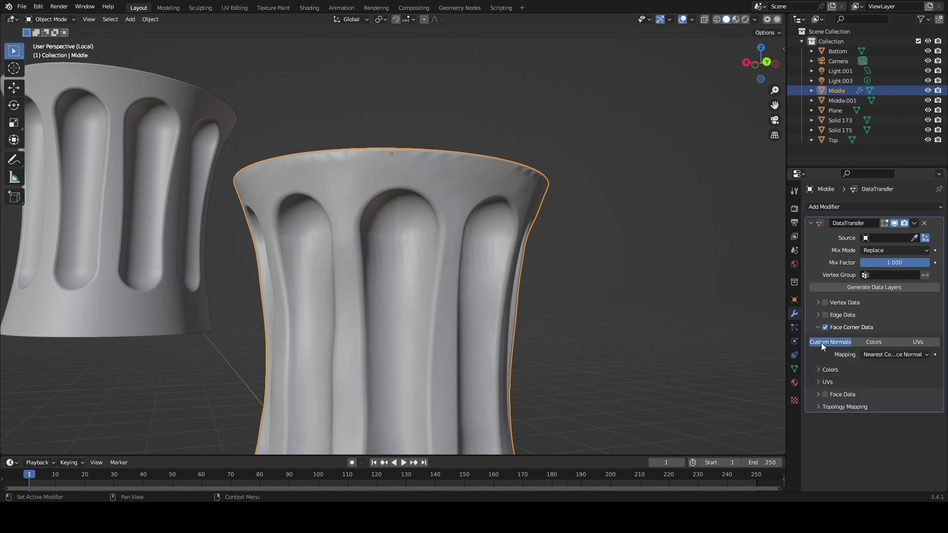
pyautogui.click(876, 354)
pyautogui.click(869, 364)
pyautogui.click(914, 238)
pyautogui.click(54, 170)
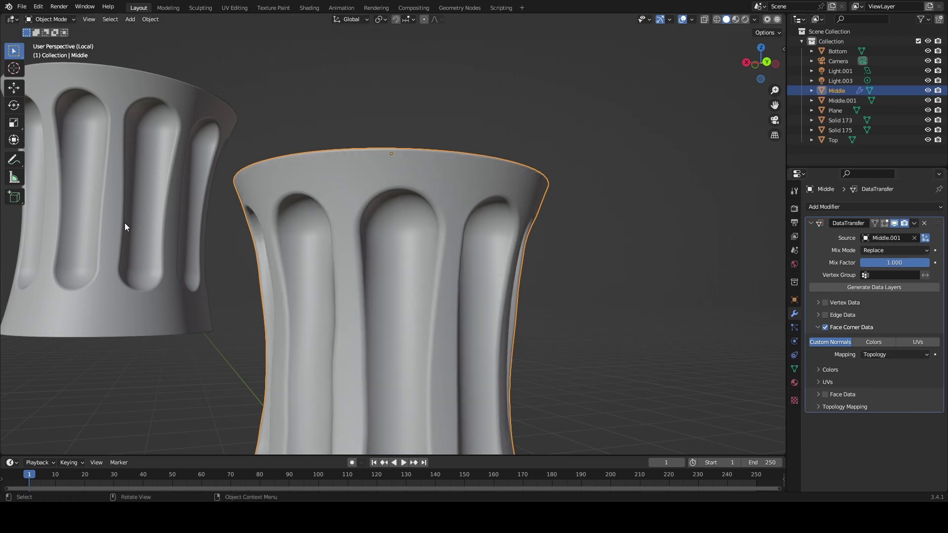
# - Inspect the Middle body's shading with transferred normals and compare it with the mesh topology around the flutes
pyautogui.moveTo(393, 265)
pyautogui.keyDown('ctrl'); pyautogui.mouseDown(button='middle')
pyautogui.moveTo(454, 213)
pyautogui.moveTo(493, 200)
pyautogui.moveTo(458, 211)
pyautogui.mouseUp(button='middle'); pyautogui.keyUp('ctrl')
pyautogui.keyDown('ctrl'); pyautogui.moveTo(306, 199); pyautogui.dragTo(341, 286, button='middle'); pyautogui.keyUp('ctrl')
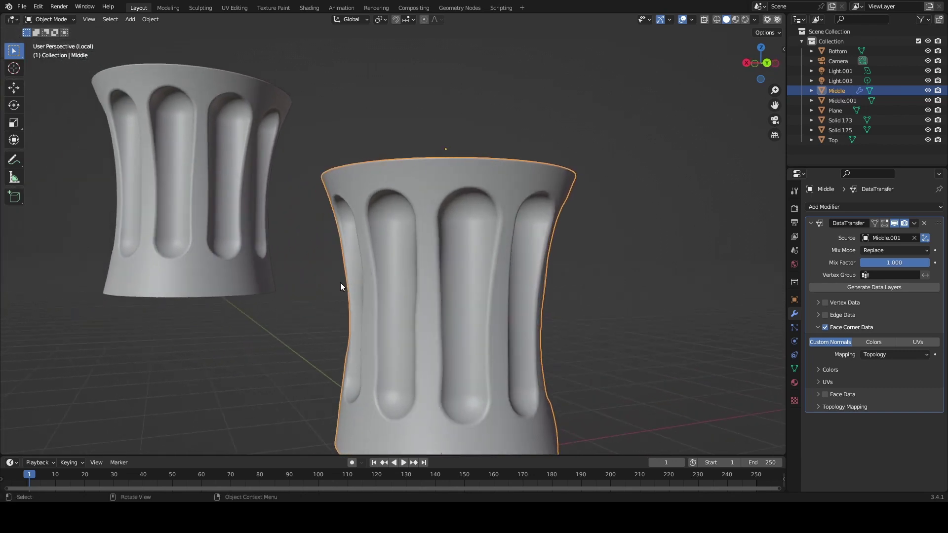
pyautogui.moveTo(429, 313)
pyautogui.keyDown('shift'); pyautogui.mouseDown(button='middle')
pyautogui.moveTo(317, 279)
pyautogui.moveTo(438, 238)
pyautogui.moveTo(404, 248)
pyautogui.moveTo(397, 219)
pyautogui.moveTo(409, 216)
pyautogui.mouseUp(button='middle'); pyautogui.keyUp('shift')
pyautogui.press('Tab')
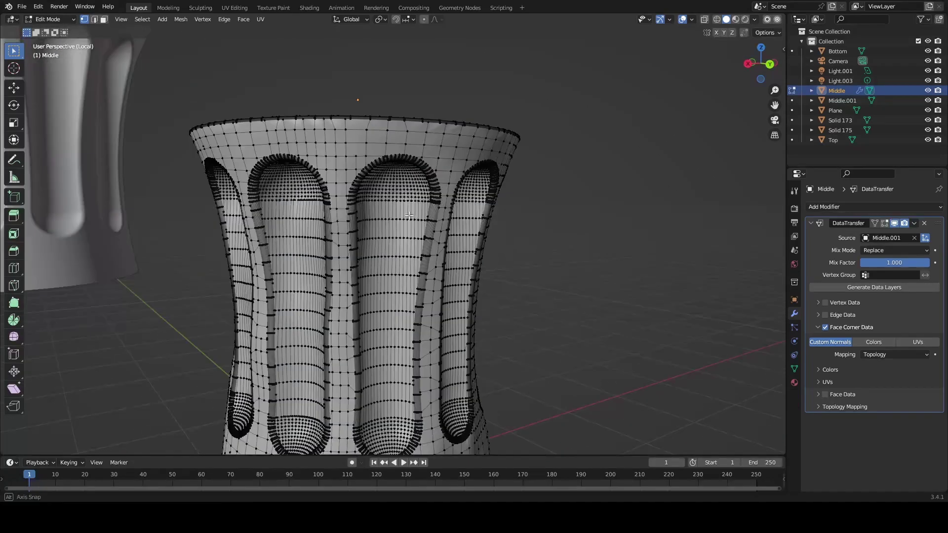
pyautogui.moveTo(392, 161); pyautogui.dragTo(311, 212, button='middle')
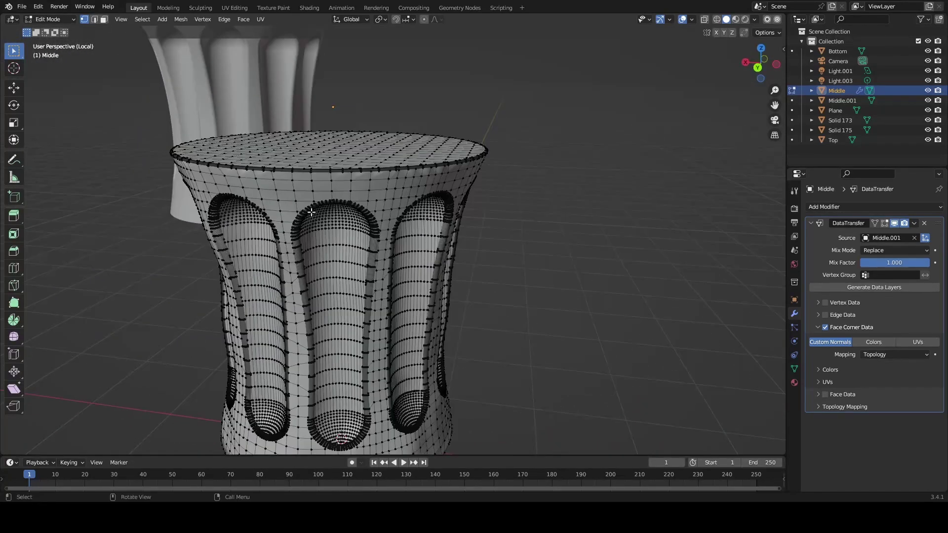
pyautogui.moveTo(380, 306); pyautogui.dragTo(396, 199, button='middle')
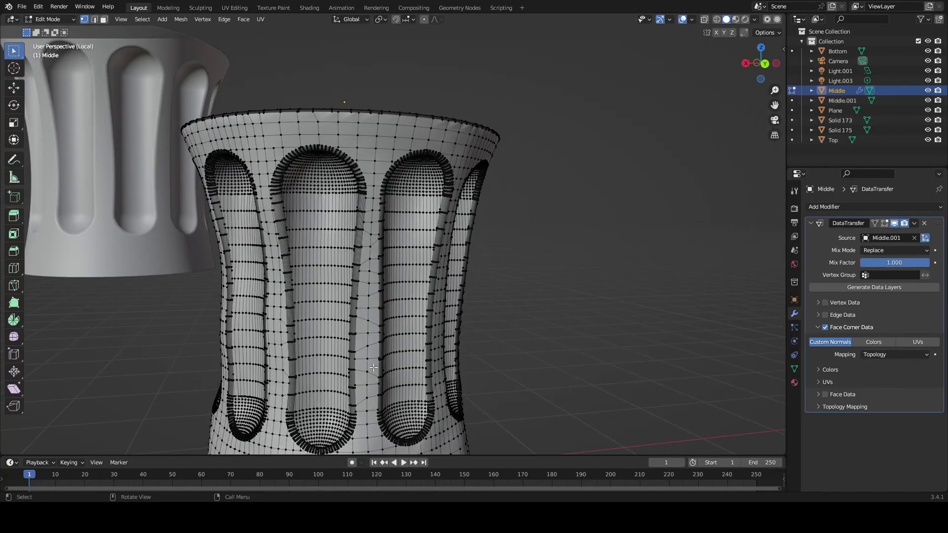
pyautogui.keyDown('ctrl'); pyautogui.moveTo(403, 313); pyautogui.dragTo(375, 207, button='middle'); pyautogui.keyUp('ctrl')
pyautogui.moveTo(341, 298); pyautogui.dragTo(383, 310, button='middle')
pyautogui.press('Tab')
pyautogui.scroll(8, 344, 236)
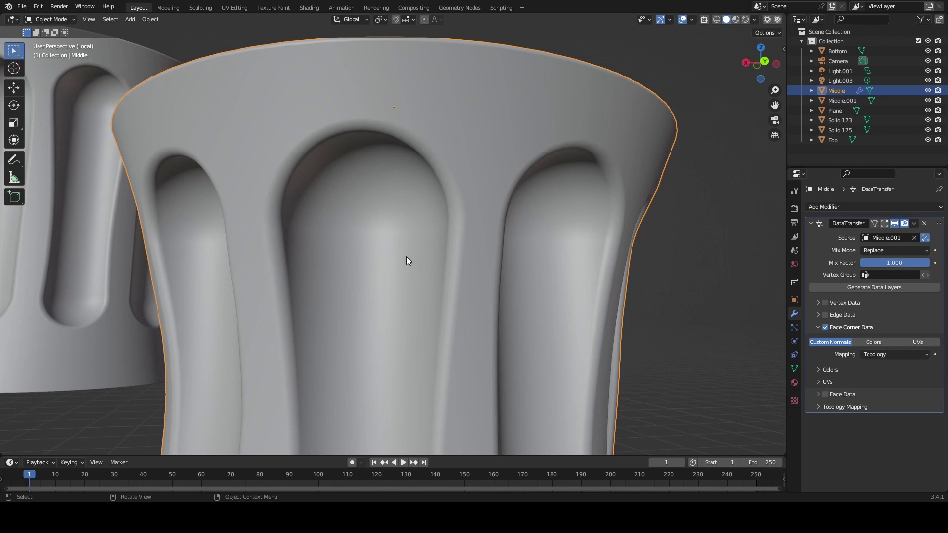
pyautogui.moveTo(407, 261); pyautogui.dragTo(371, 188, button='middle')
pyautogui.press('Tab')
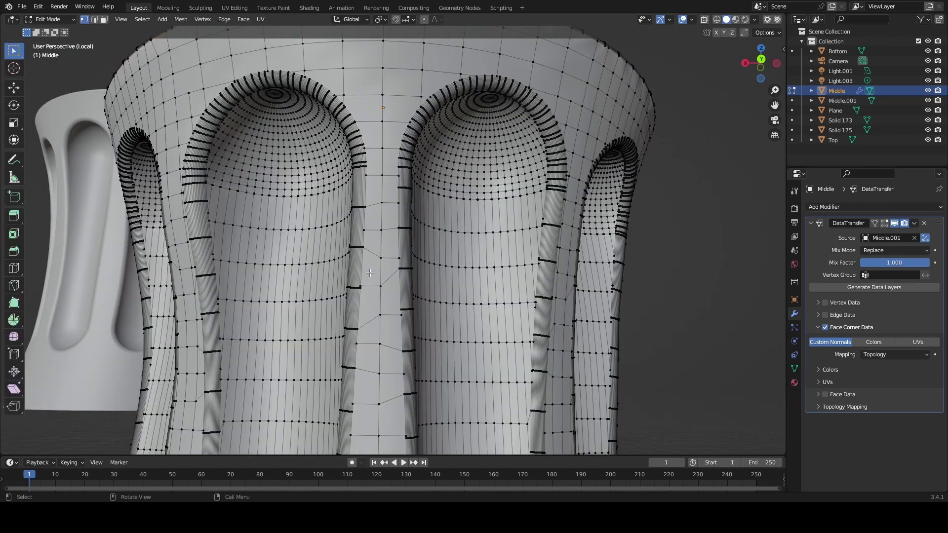
# - Enable the Data Transfer modifier's Edit Mode and on-cage display and show split normals on the Middle mesh
pyautogui.click(883, 224)
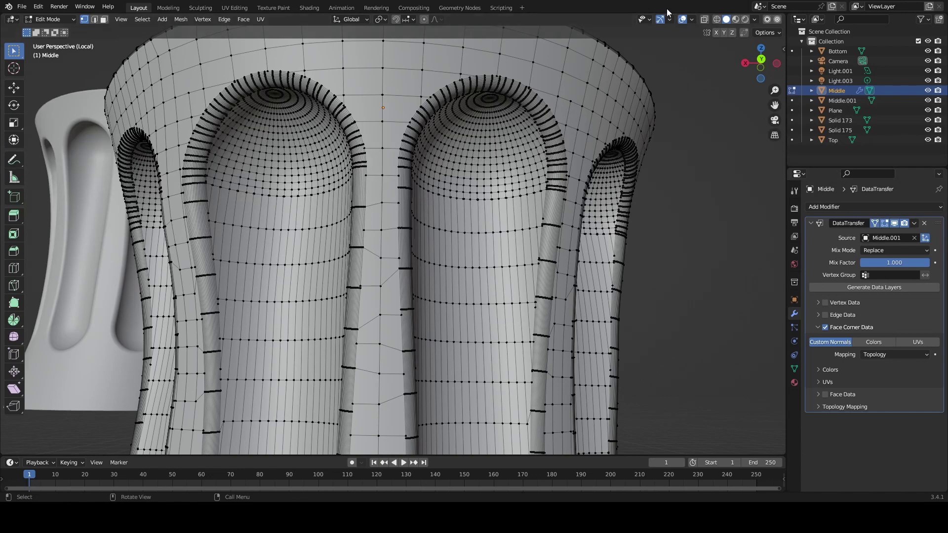
pyautogui.click(692, 20)
pyautogui.click(642, 408)
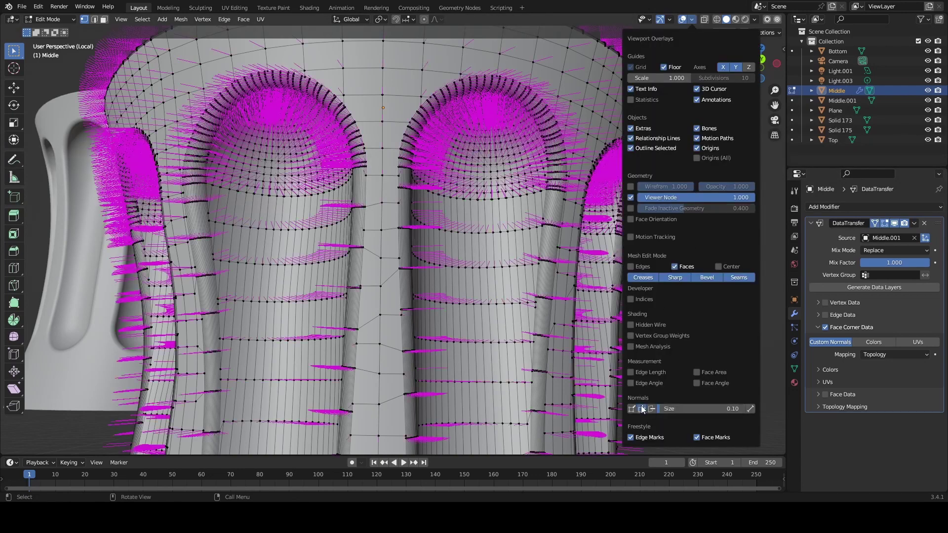
# - Examine the direction of the split normals across the flute surfaces and the rounded upper end of a flute
pyautogui.scroll(6, 409, 218)
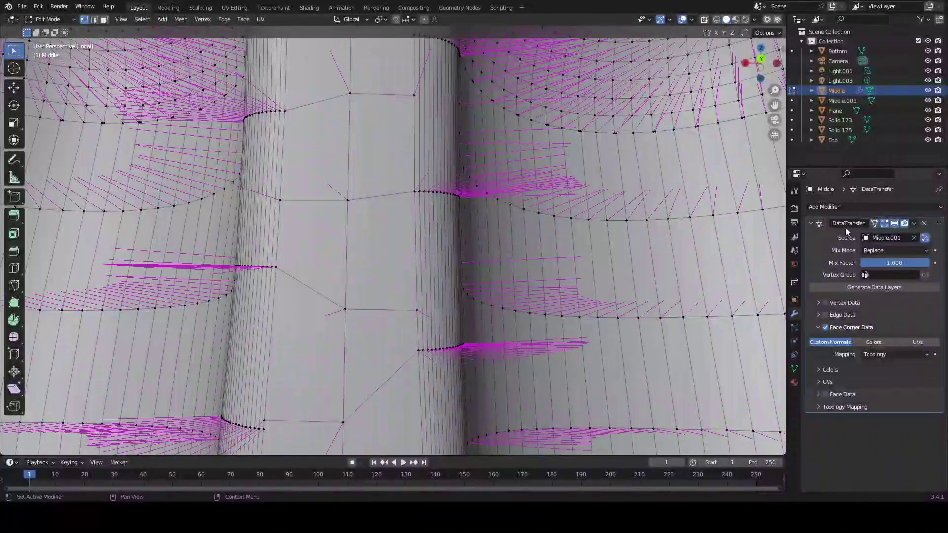
pyautogui.scroll(5, 394, 161)
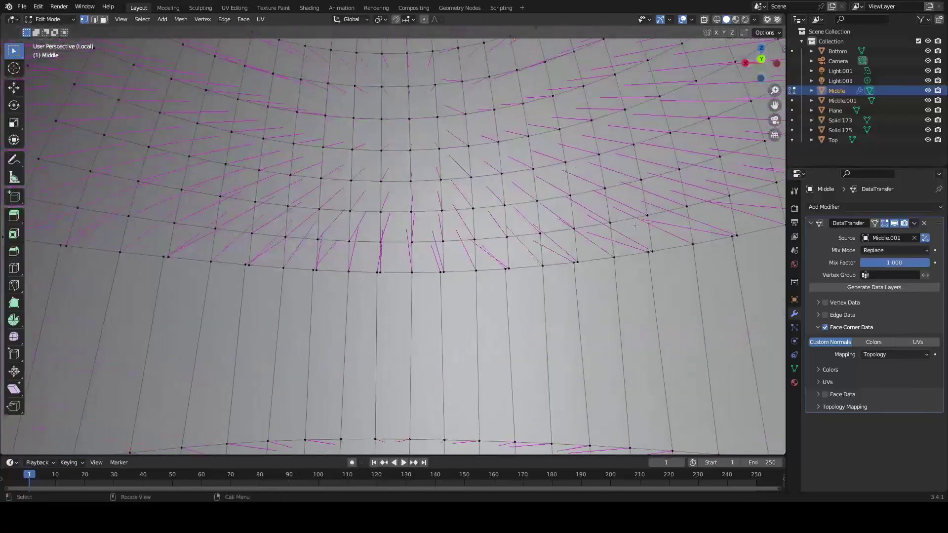
pyautogui.scroll(-3, 380, 244)
pyautogui.scroll(3, 380, 240)
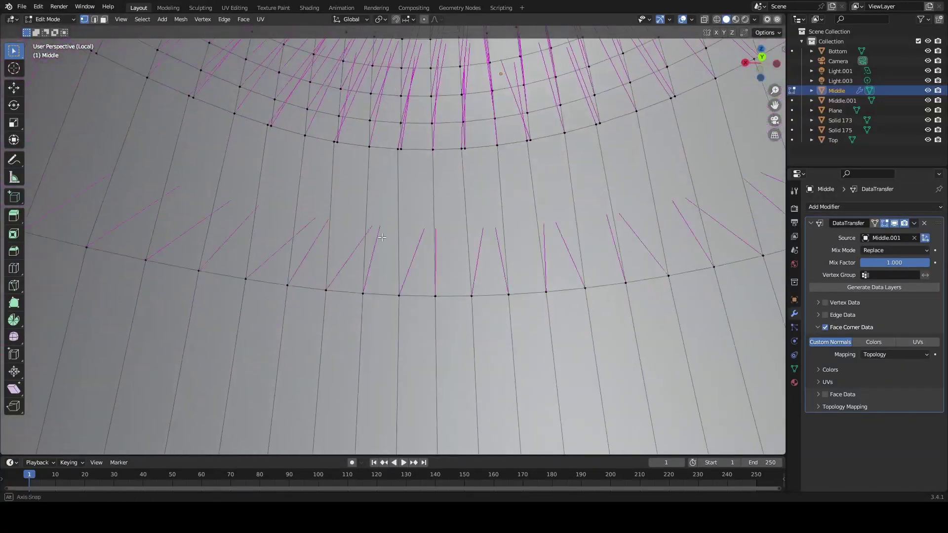
pyautogui.scroll(-3, 380, 242)
pyautogui.scroll(2, 379, 249)
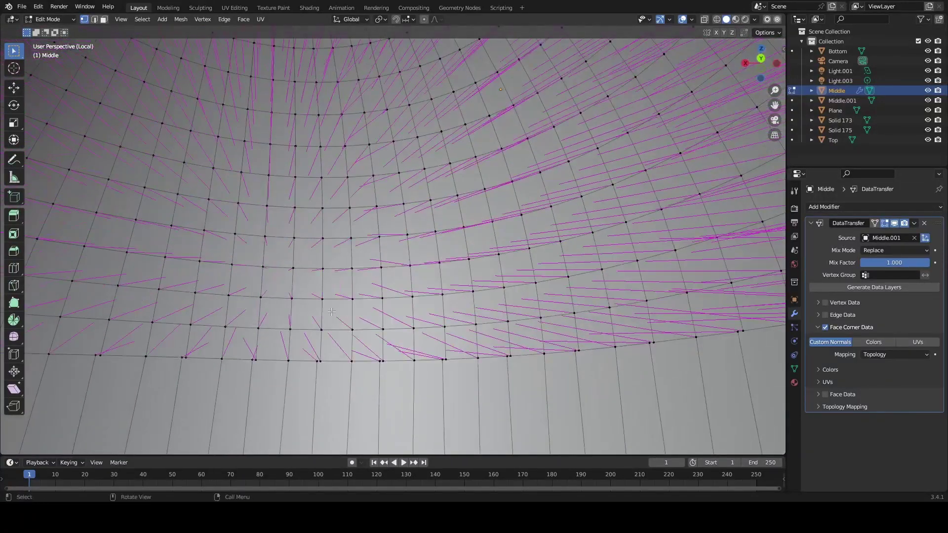
pyautogui.keyDown('shift'); pyautogui.moveTo(434, 304); pyautogui.dragTo(441, 321, button='middle'); pyautogui.keyUp('shift')
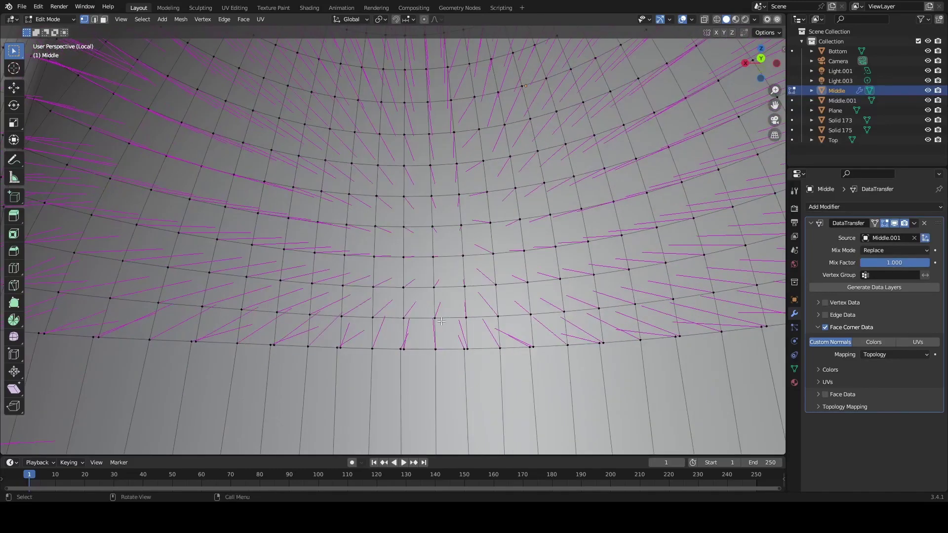
pyautogui.moveTo(390, 323); pyautogui.dragTo(400, 319, button='middle')
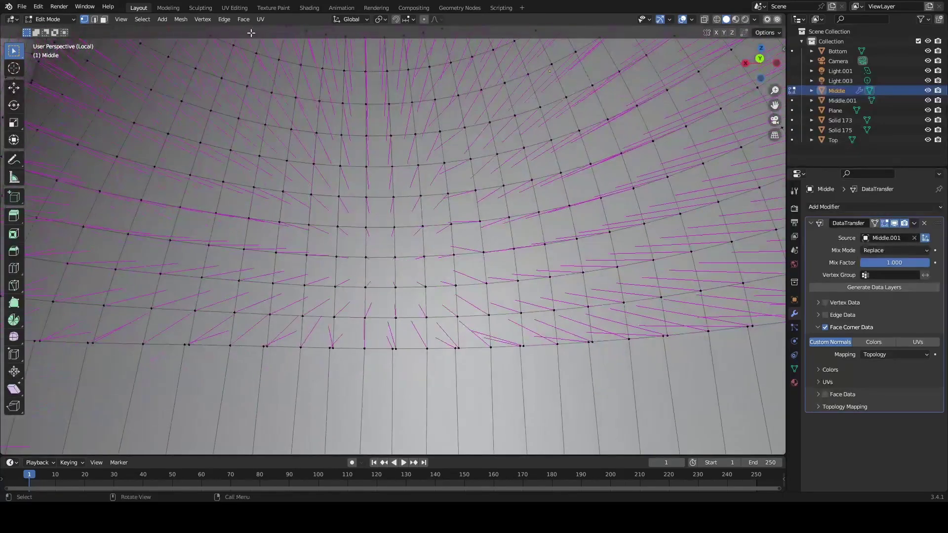
pyautogui.scroll(-3, 361, 314)
pyautogui.scroll(2, 361, 315)
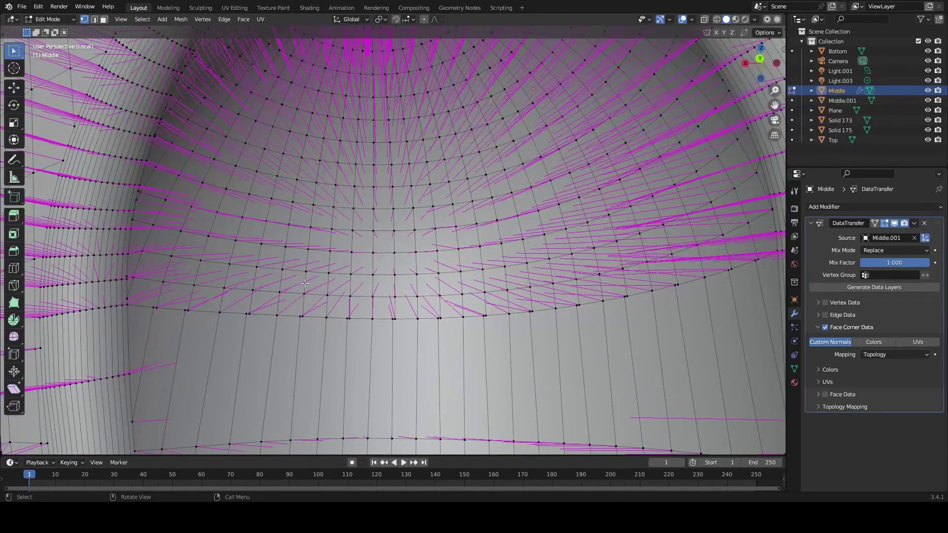
# - Try plain Shade Smooth on the Middle body and check the split normals in Edit Mode
pyautogui.press('Tab')
pyautogui.press('Tab')
pyautogui.press('Tab')
pyautogui.click(150, 19)
pyautogui.click(212, 236)
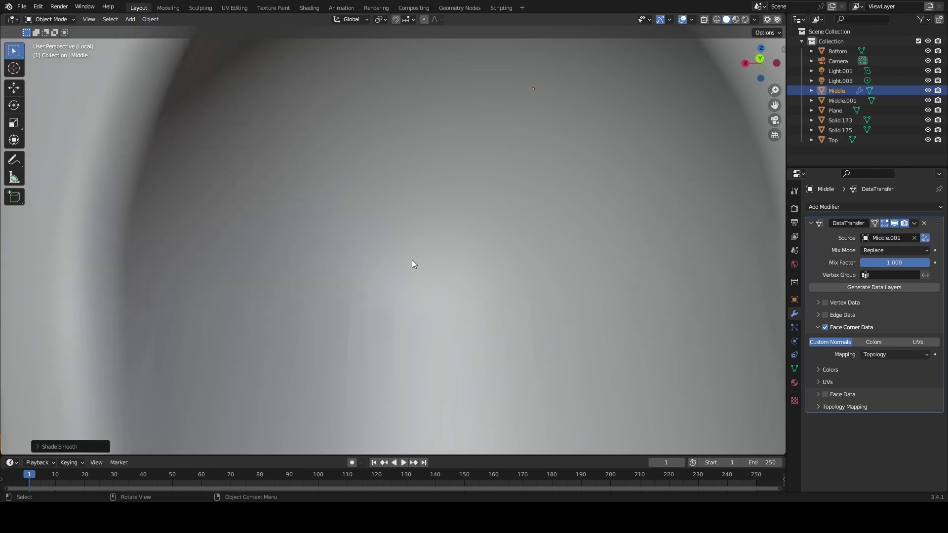
pyautogui.press('Tab')
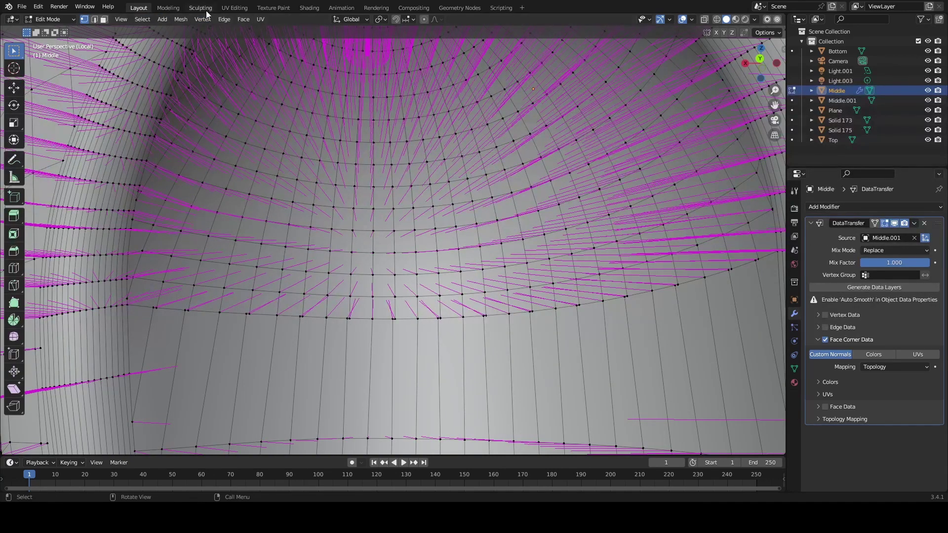
# - Reapply Shade Auto Smooth to the Middle body and check its normals with the Data Transfer on-cage display toggled
pyautogui.press('Tab')
pyautogui.click(150, 19)
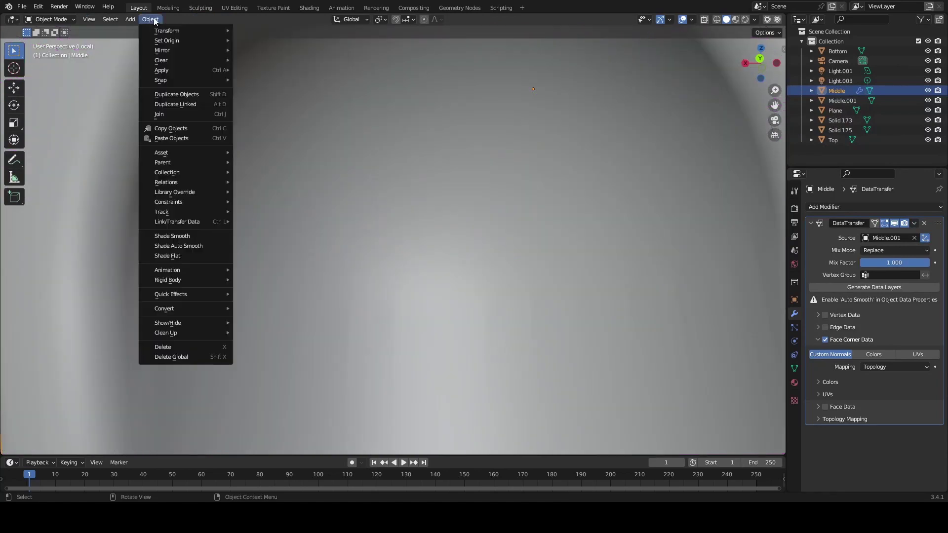
pyautogui.click(198, 236)
pyautogui.press('Tab')
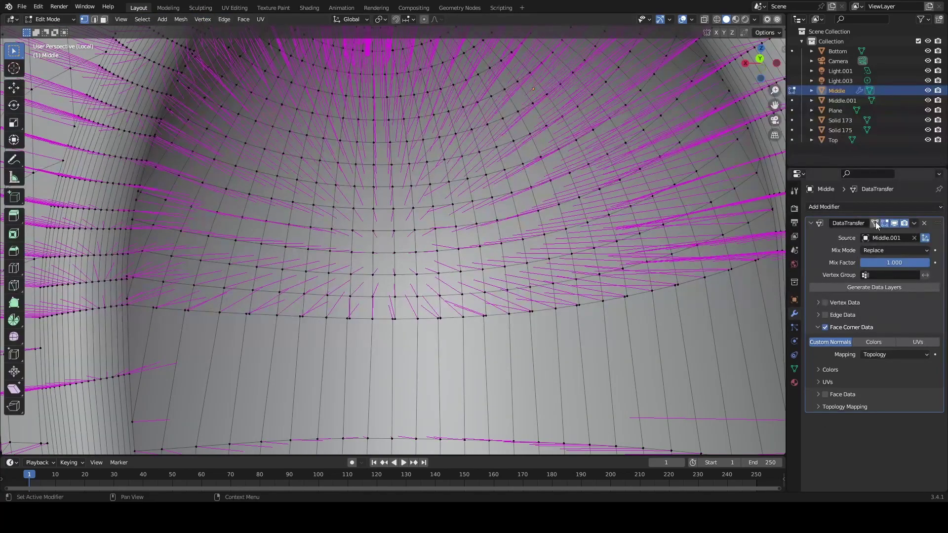
pyautogui.click(875, 223)
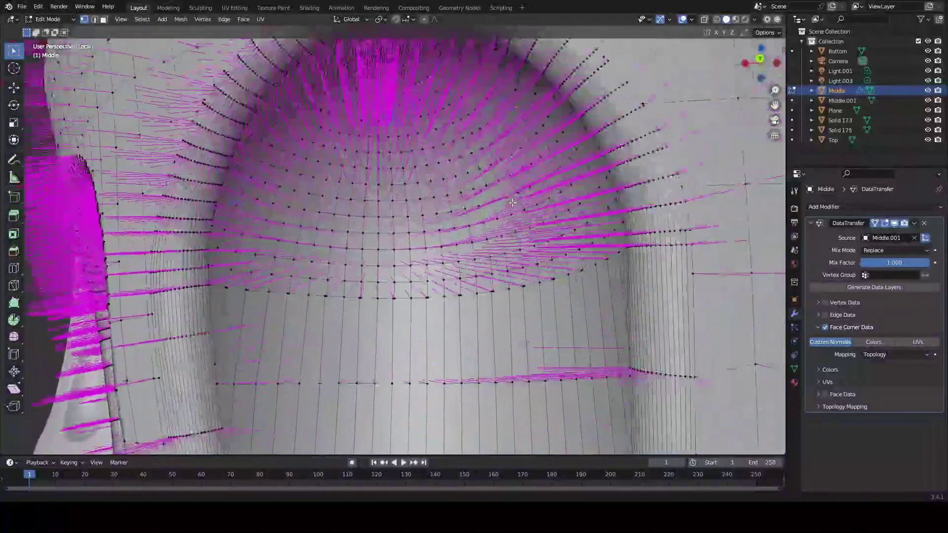
# - Return to Object Mode, check the Middle body's shading all around, and apply its Data Transfer modifier
pyautogui.moveTo(511, 203); pyautogui.dragTo(426, 262, button='middle')
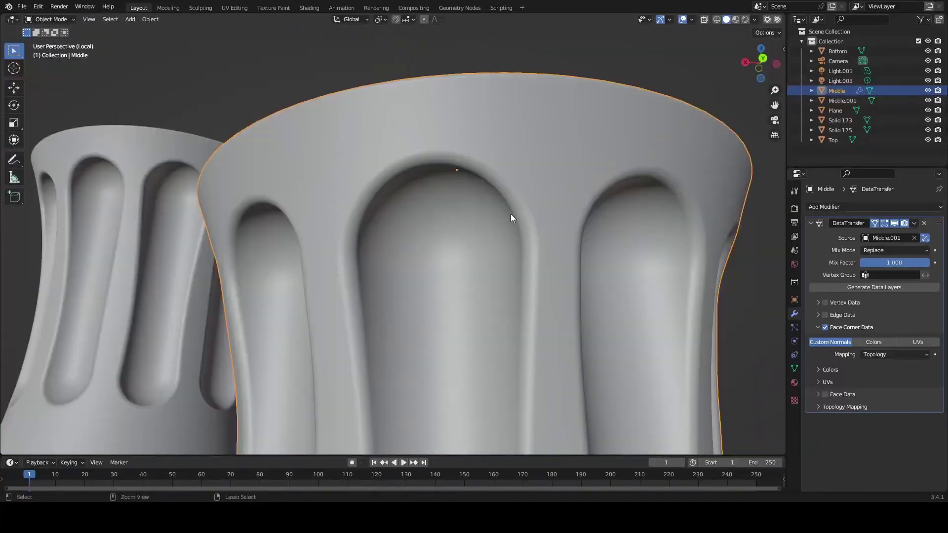
pyautogui.keyDown('ctrl'); pyautogui.moveTo(510, 214); pyautogui.dragTo(342, 324, button='middle'); pyautogui.keyUp('ctrl')
pyautogui.keyDown('shift'); pyautogui.moveTo(403, 325); pyautogui.dragTo(365, 217, button='middle'); pyautogui.keyUp('shift')
pyautogui.keyDown('ctrl'); pyautogui.moveTo(490, 201); pyautogui.dragTo(475, 239, button='middle'); pyautogui.keyUp('ctrl')
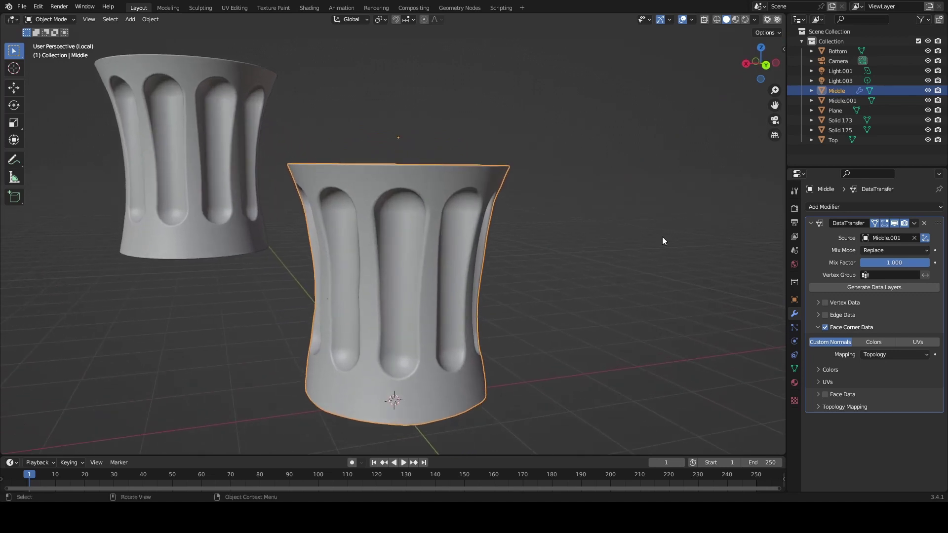
pyautogui.click(913, 223)
pyautogui.click(898, 235)
# - Delete the undistorted source copy Middle.001 and leave local view to show the whole model
pyautogui.moveTo(407, 260); pyautogui.dragTo(374, 268, button='middle')
pyautogui.click(229, 197)
pyautogui.press('Delete')
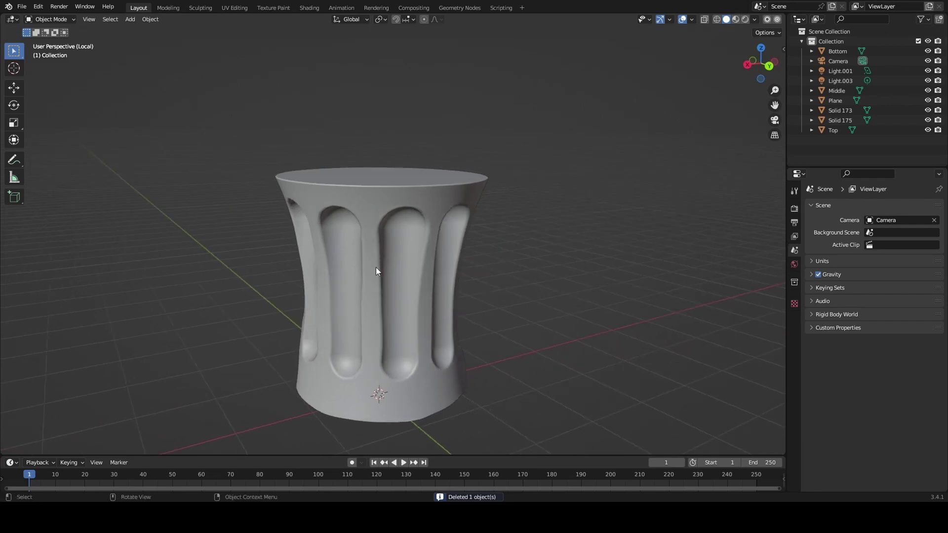
pyautogui.press('KP_Divide')
# - Duplicate the Top cap, place the copy away from the model, and select the original Top
pyautogui.click(401, 226)
pyautogui.moveTo(401, 226); pyautogui.dragTo(400, 283, button='middle')
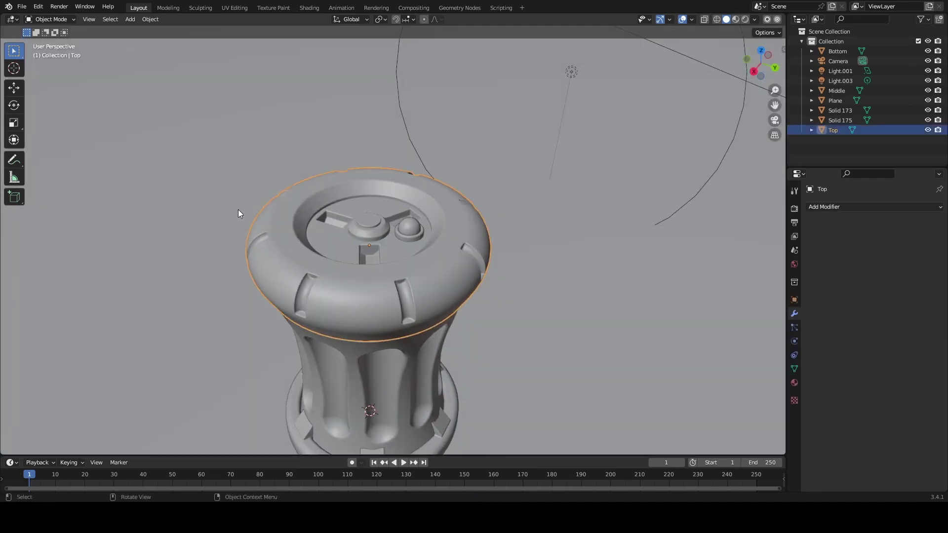
pyautogui.hotkey('shift', 'd')
pyautogui.click(70, 96)
pyautogui.click(303, 241)
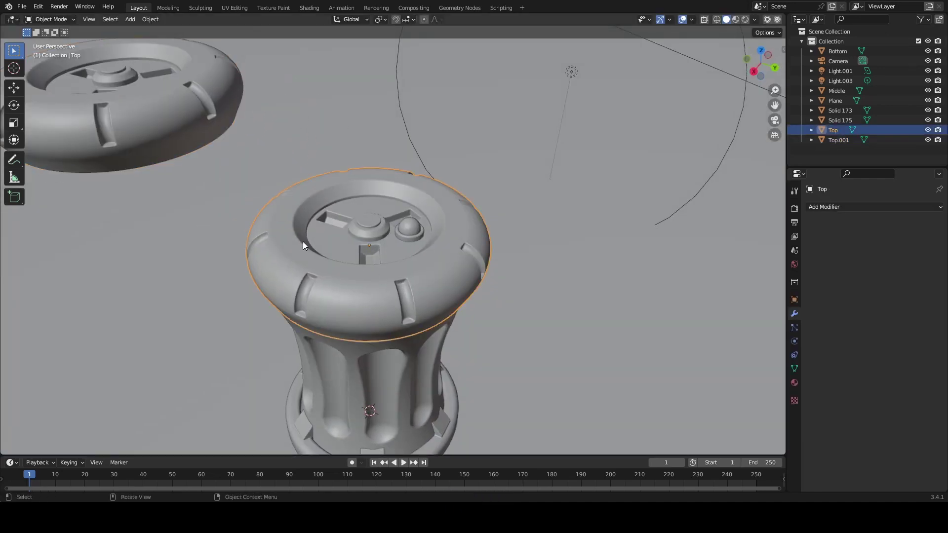
# - Sculpt the rim and sides of the Top cap with Draw brush strokes from several angles, then return to Object Mode
pyautogui.click(49, 19)
pyautogui.click(54, 52)
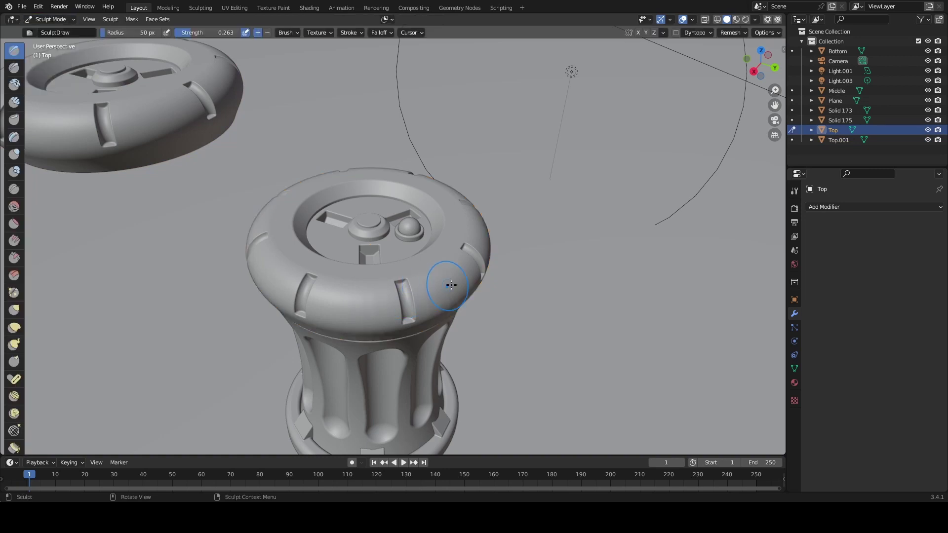
pyautogui.moveTo(445, 279)
pyautogui.mouseDown()
pyautogui.moveTo(400, 298)
pyautogui.moveTo(472, 227)
pyautogui.mouseUp()
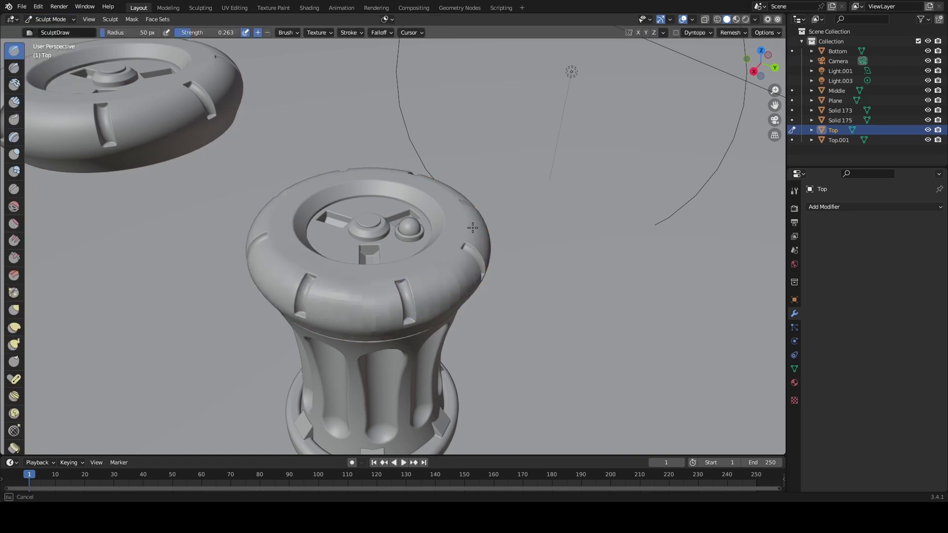
pyautogui.moveTo(316, 201)
pyautogui.mouseDown()
pyautogui.moveTo(250, 251)
pyautogui.moveTo(395, 291)
pyautogui.mouseUp()
pyautogui.moveTo(395, 233); pyautogui.dragTo(423, 217, button='middle')
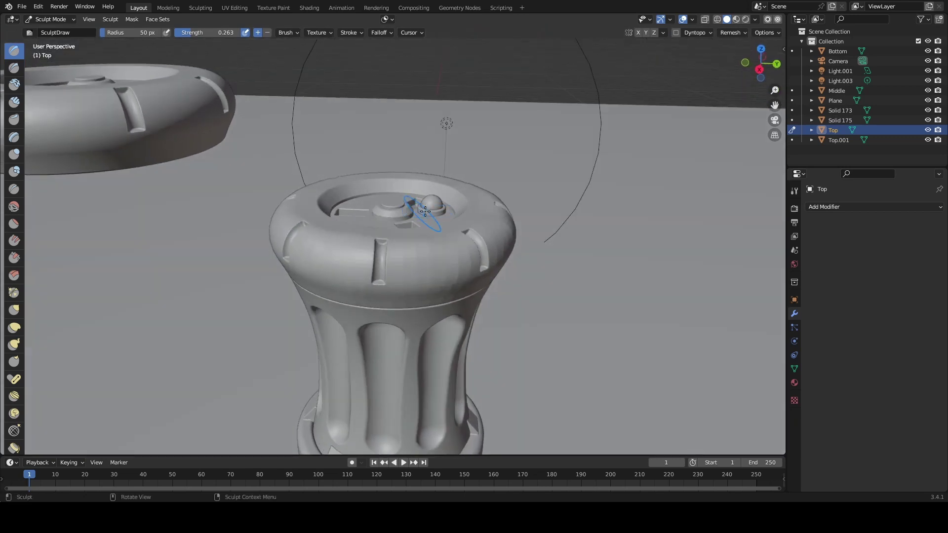
pyautogui.moveTo(427, 210)
pyautogui.mouseDown()
pyautogui.moveTo(386, 291)
pyautogui.moveTo(458, 308)
pyautogui.mouseUp()
pyautogui.moveTo(474, 286); pyautogui.dragTo(362, 220, button='middle')
pyautogui.moveTo(466, 163); pyautogui.dragTo(444, 123, button='middle')
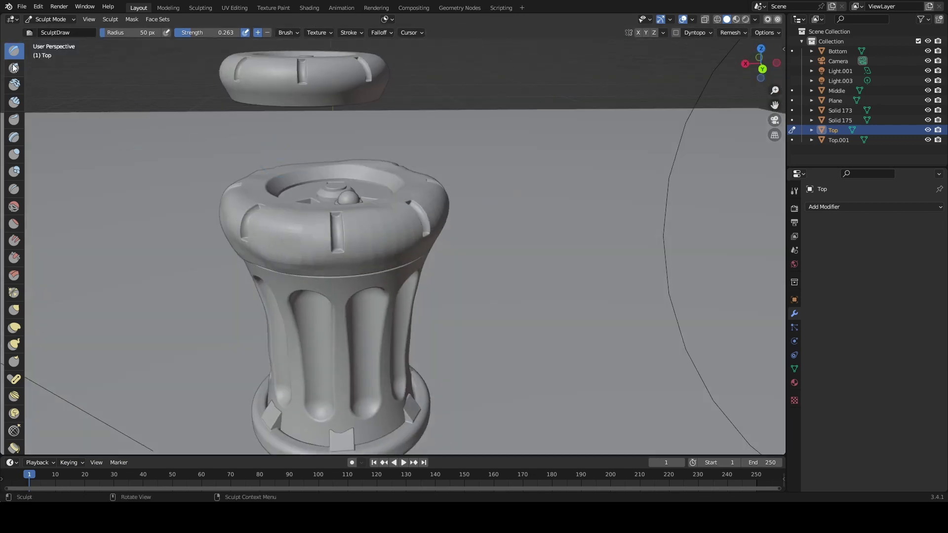
pyautogui.click(46, 19)
pyautogui.click(47, 29)
pyautogui.moveTo(251, 194); pyautogui.dragTo(416, 265, button='middle')
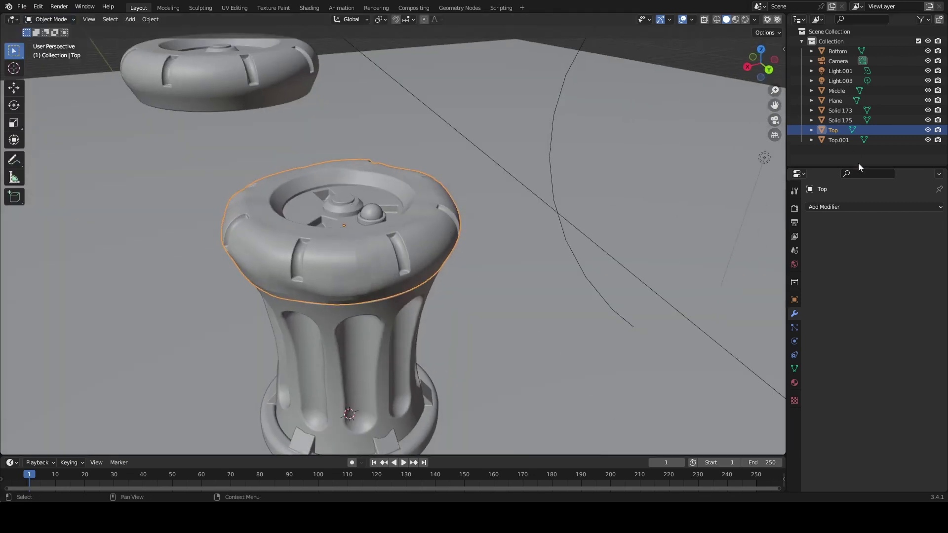
# - Add a Data Transfer modifier to Top, transferring face corner custom normals with Topology mapping from source Top.001
pyautogui.click(839, 207)
pyautogui.click(685, 234)
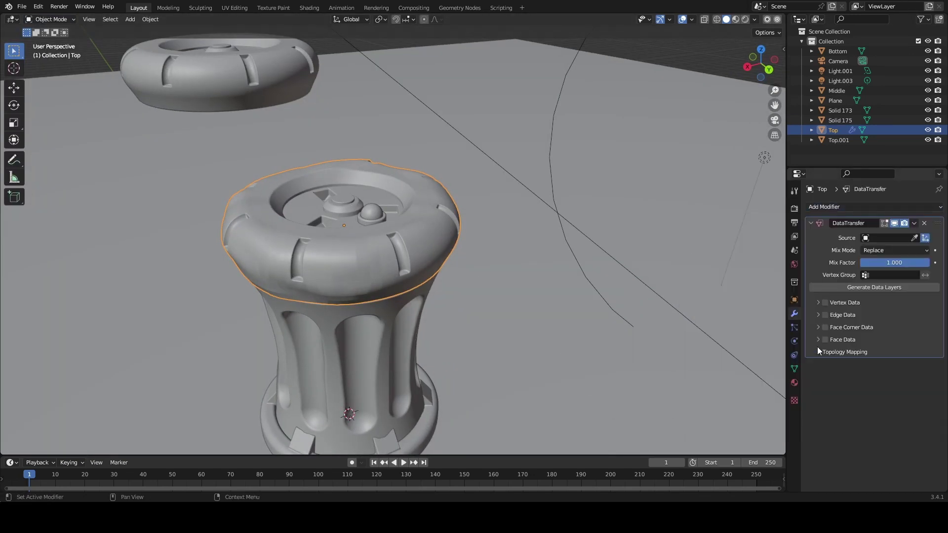
pyautogui.click(818, 328)
pyautogui.click(824, 327)
pyautogui.click(875, 354)
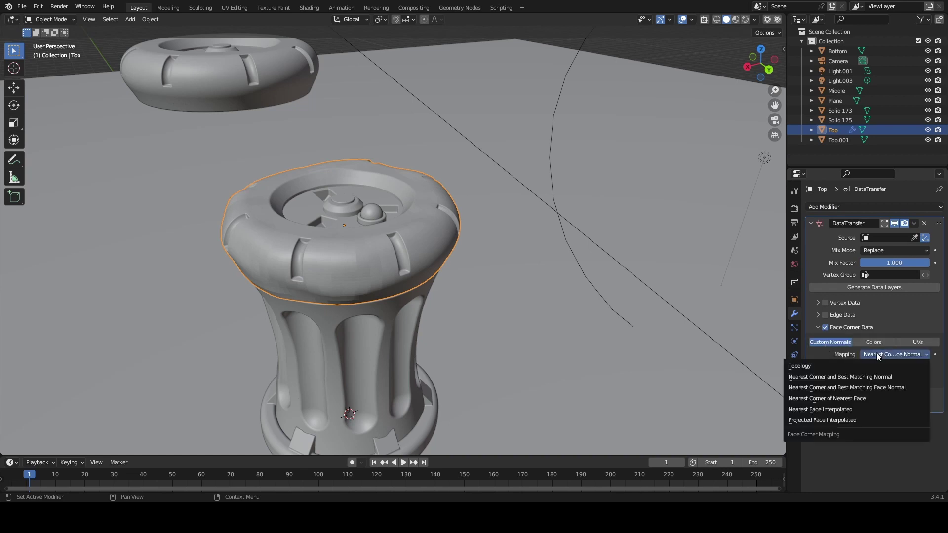
pyautogui.click(854, 366)
pyautogui.click(914, 238)
pyautogui.click(232, 54)
pyautogui.moveTo(350, 222); pyautogui.dragTo(215, 90, button='middle')
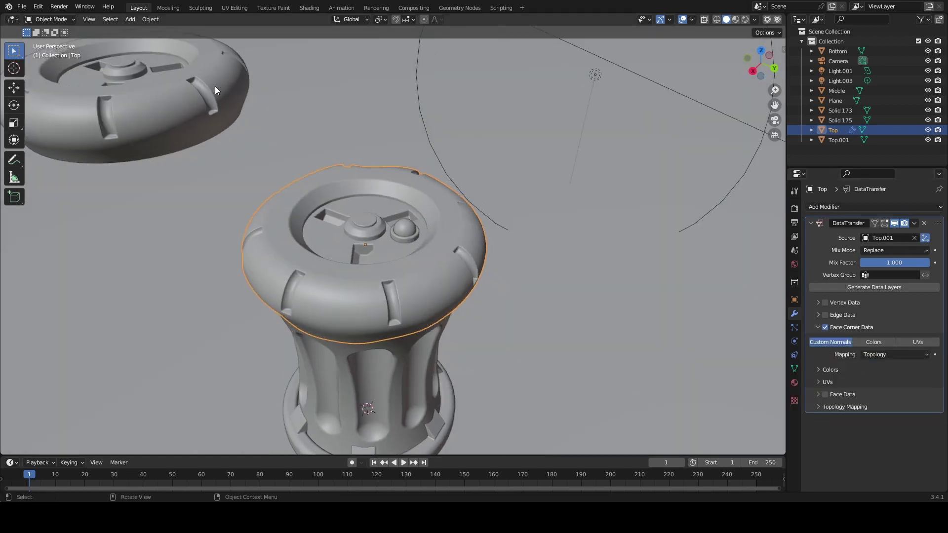
# - Apply the Data Transfer modifier on Top and delete the undistorted source copy Top.001
pyautogui.click(914, 223)
pyautogui.click(879, 236)
pyautogui.click(147, 151)
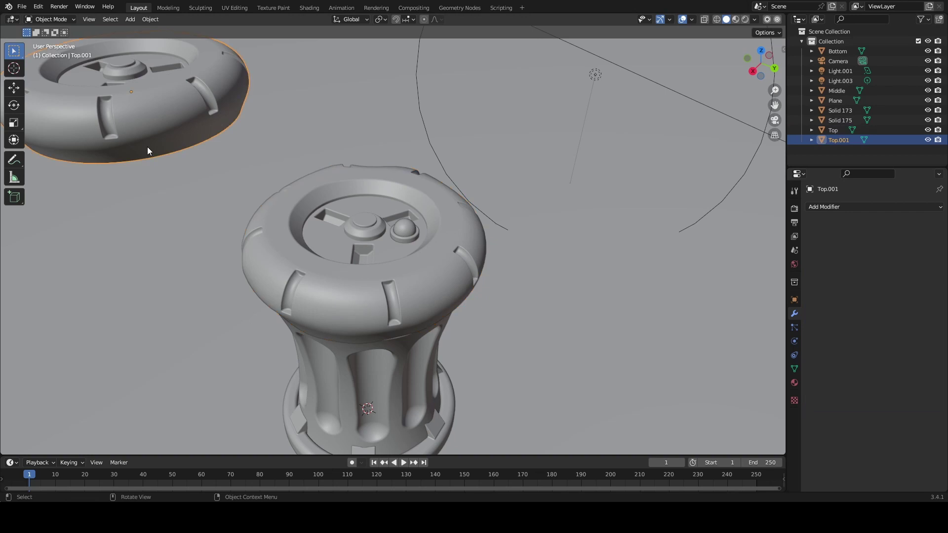
pyautogui.press('Delete')
# - Preview the finished pillar in rendered viewport shading and examine it through the scene camera
pyautogui.click(744, 19)
pyautogui.moveTo(499, 233); pyautogui.dragTo(490, 257, button='middle')
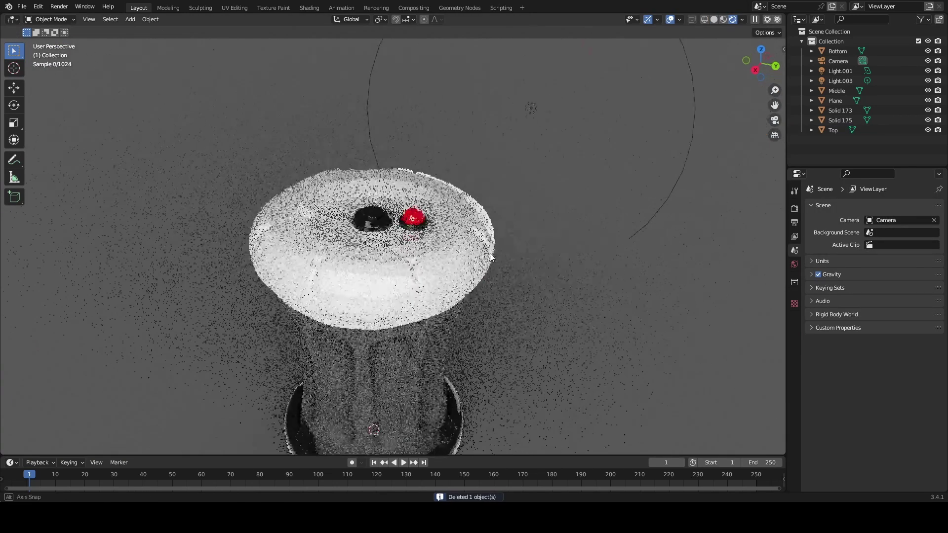
pyautogui.press('KP_0')
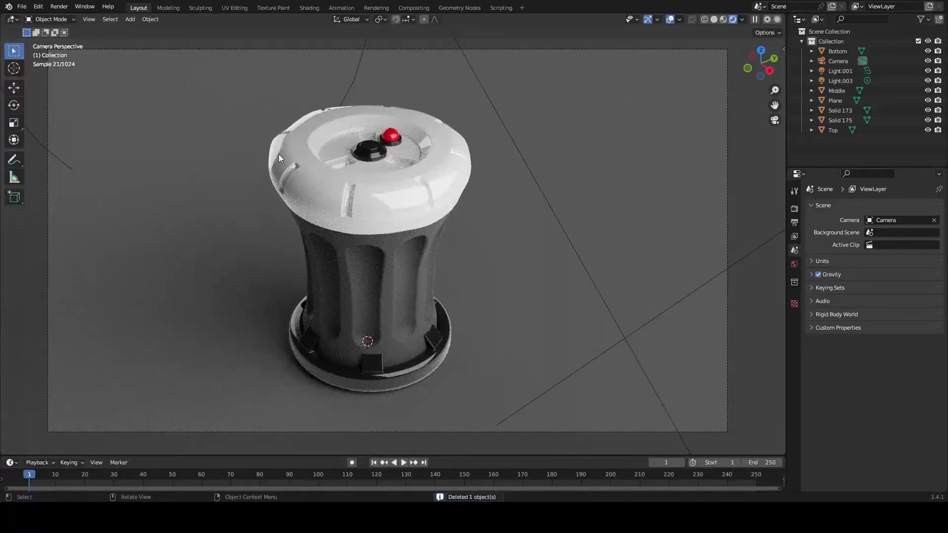
pyautogui.keyDown('shift'); pyautogui.moveTo(437, 250); pyautogui.dragTo(437, 265, button='middle'); pyautogui.keyUp('shift')
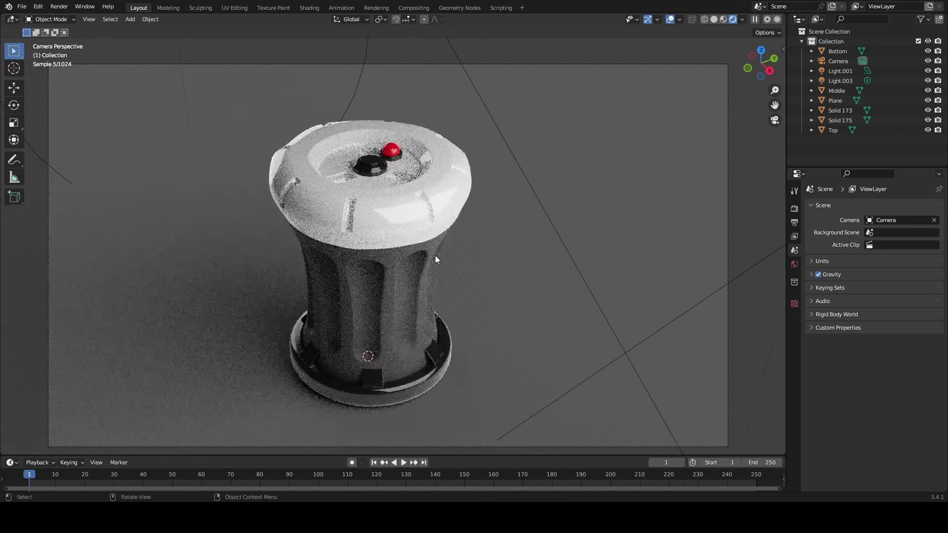